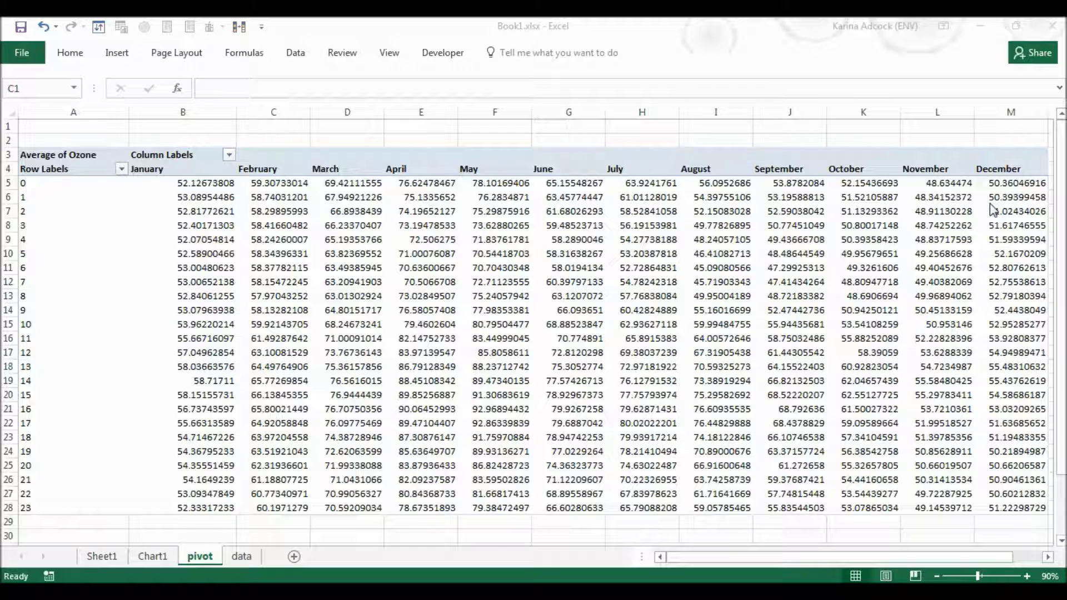
# Step: Copy the ozone pivot table and paste it transposed at AD4, with months as rows and hours as columns
pyautogui.click(64, 158)
pyautogui.click(57, 149)
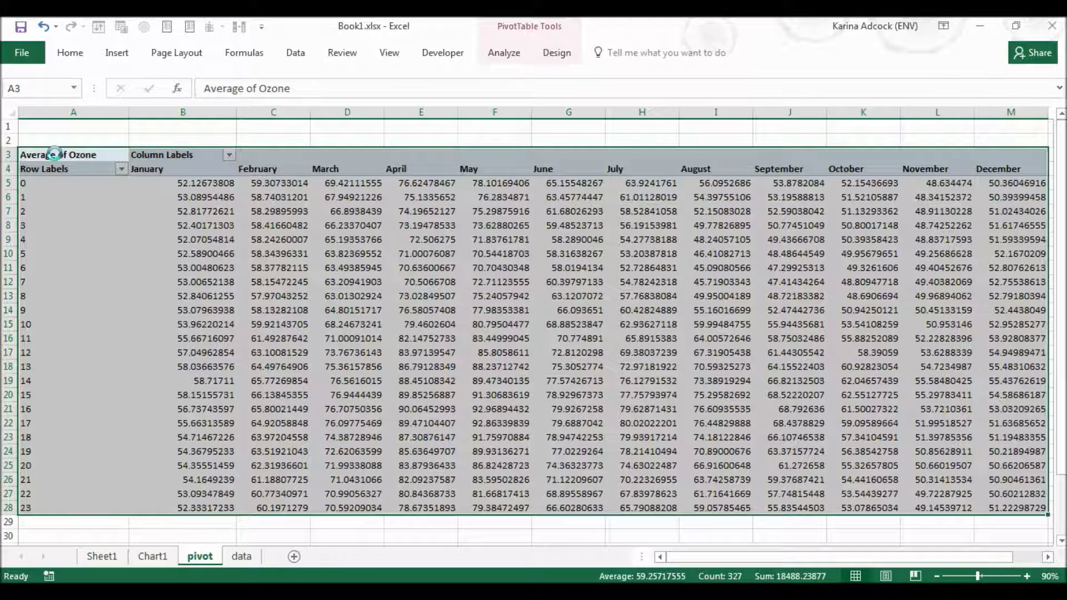
pyautogui.hotkey('ctrl', 'c')
pyautogui.moveTo(846, 560); pyautogui.dragTo(894, 557)
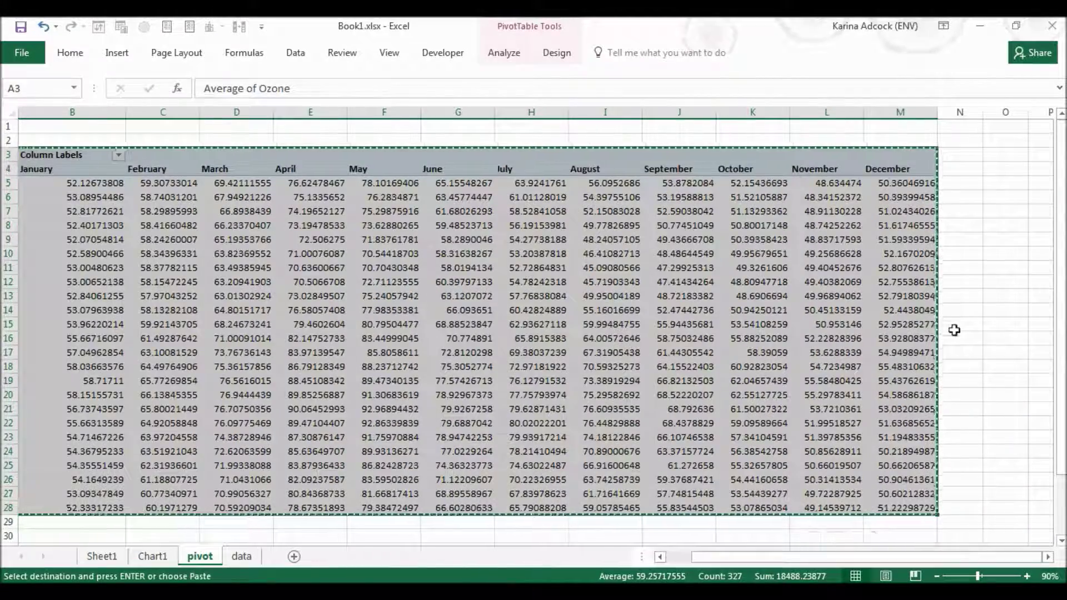
pyautogui.click(954, 328)
pyautogui.press('Right')
pyautogui.press('Right')
pyautogui.press('Right')
pyautogui.press('Right')
pyautogui.press('Right')
pyautogui.press('Right')
pyautogui.press('Right')
pyautogui.press('Right')
pyautogui.press('Right')
pyautogui.press('Right')
pyautogui.press('Right')
pyautogui.press('Right')
pyautogui.press('Right')
pyautogui.press('Right')
pyautogui.press('Right')
pyautogui.press('Right')
pyautogui.press('Right')
pyautogui.press('Right')
pyautogui.press('Right')
pyautogui.press('Right')
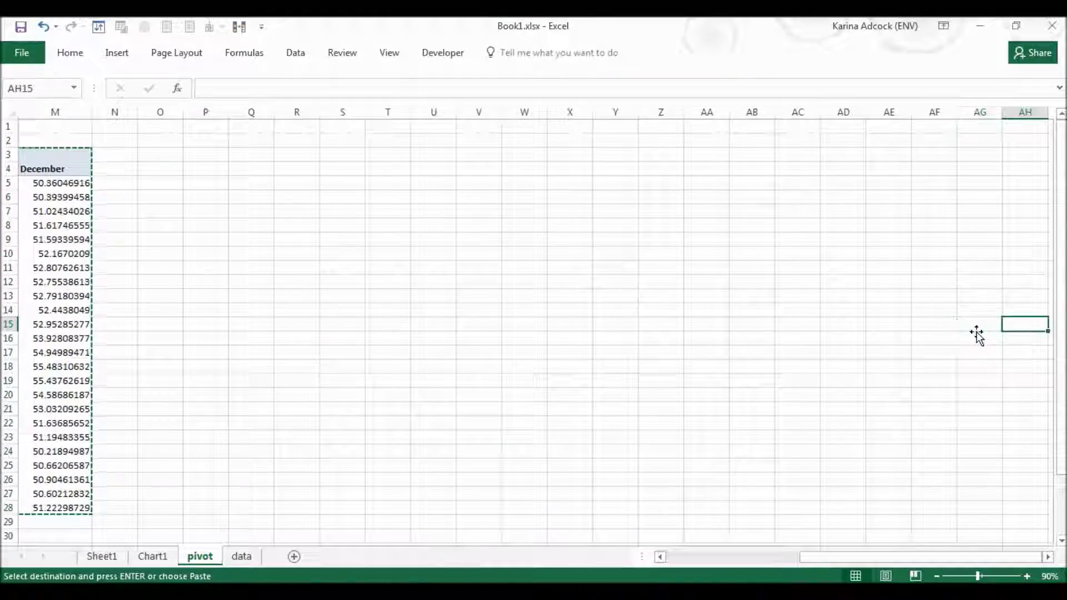
pyautogui.press('Right')
pyautogui.click(770, 173)
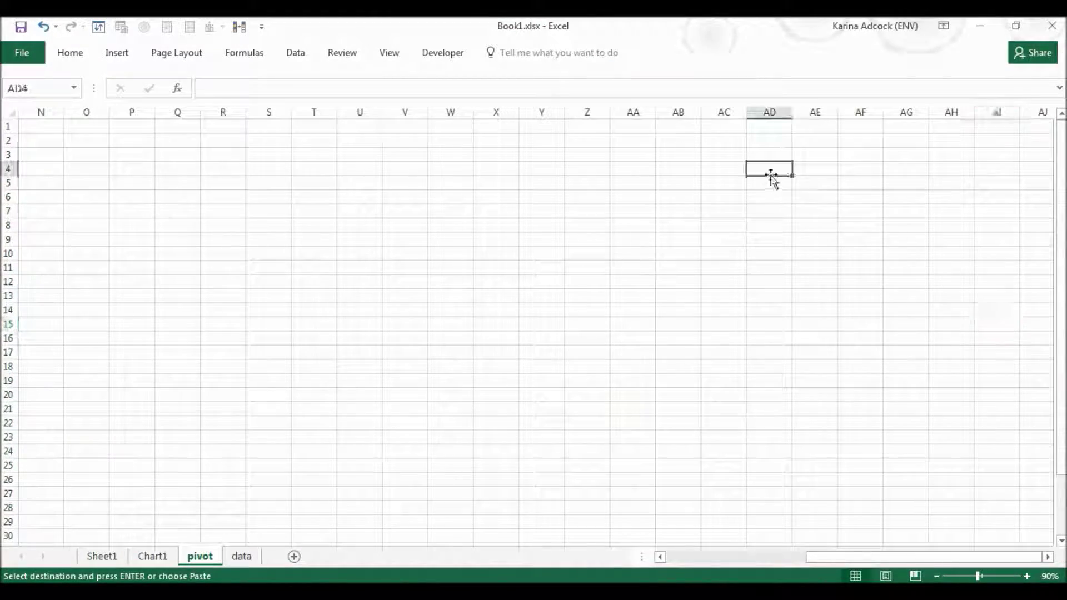
pyautogui.rightClick(770, 171)
pyautogui.click(875, 239)
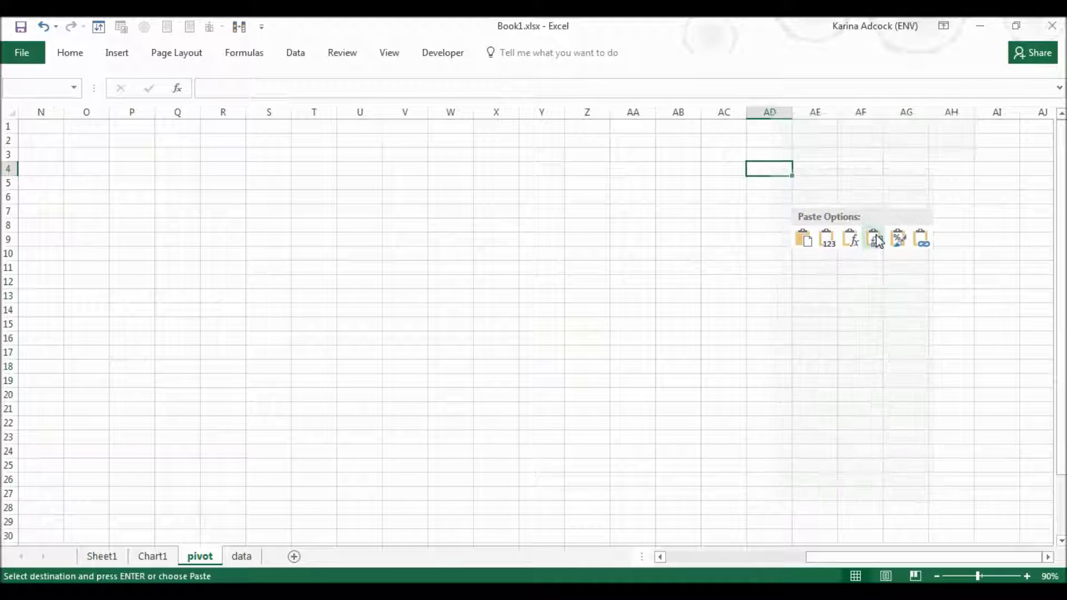
pyautogui.moveTo(867, 556); pyautogui.dragTo(938, 552)
# Step: Clear the leftover Average of Ozone and Row Labels text from AD4:AD5 and AE4
pyautogui.click(439, 410)
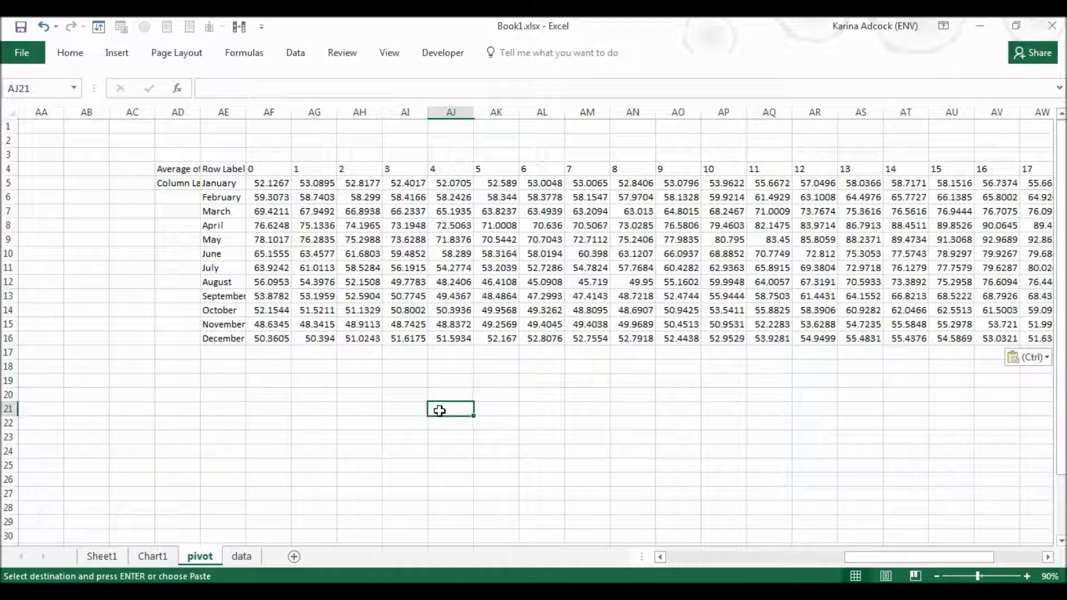
pyautogui.click(178, 170)
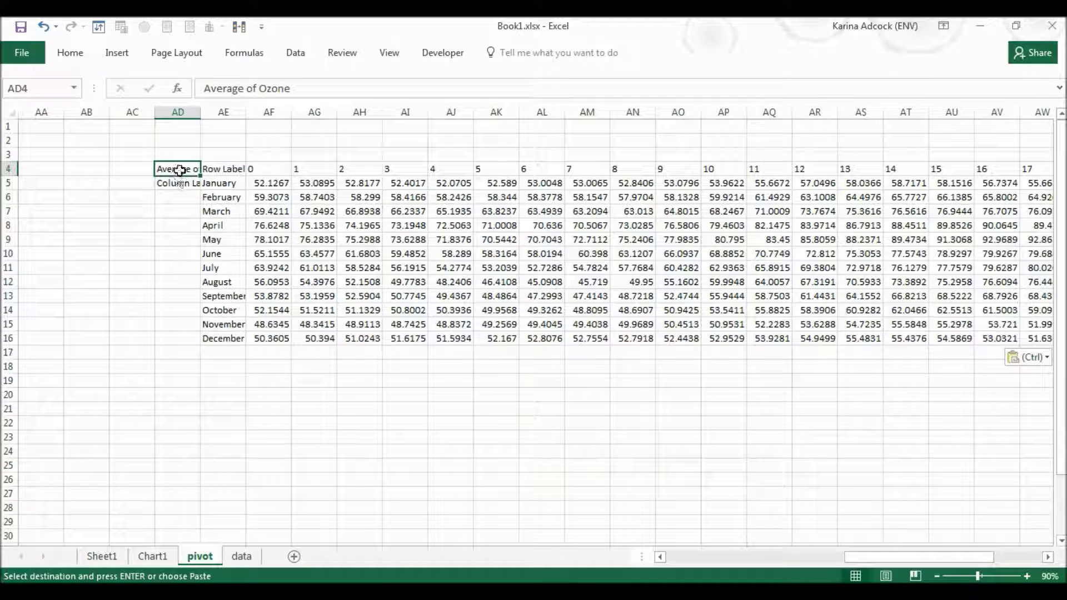
pyautogui.press('Escape')
pyautogui.keyDown('shift'); pyautogui.click(179, 184); pyautogui.keyUp('shift')
pyautogui.press('Delete')
pyautogui.click(215, 171)
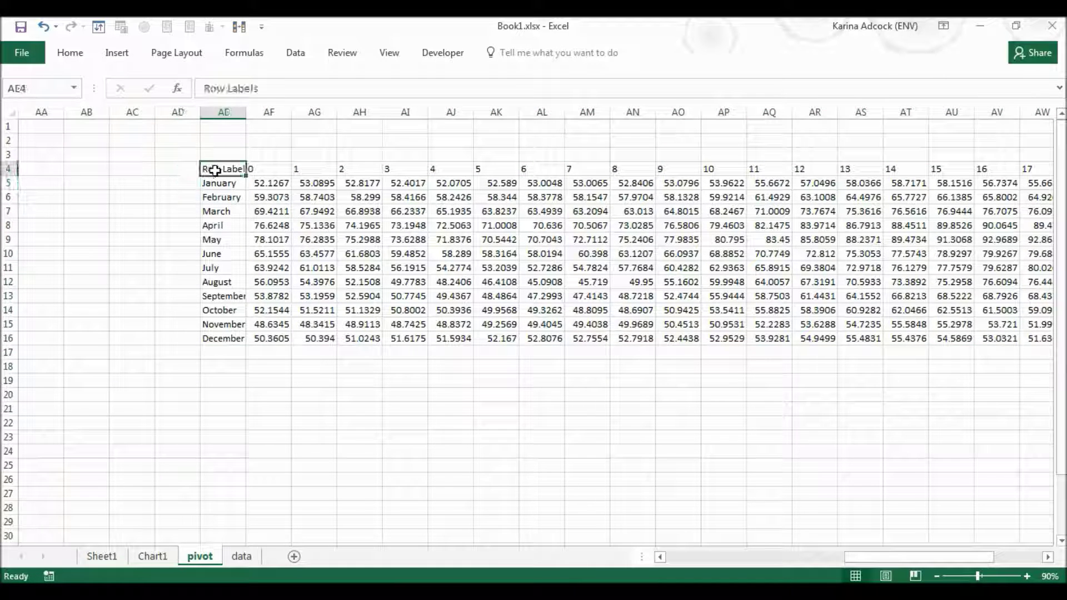
pyautogui.press('Delete')
# Step: Number the months 1 to 12 in AD5:AD16 using Fill Series
pyautogui.click(177, 183)
pyautogui.write('1')
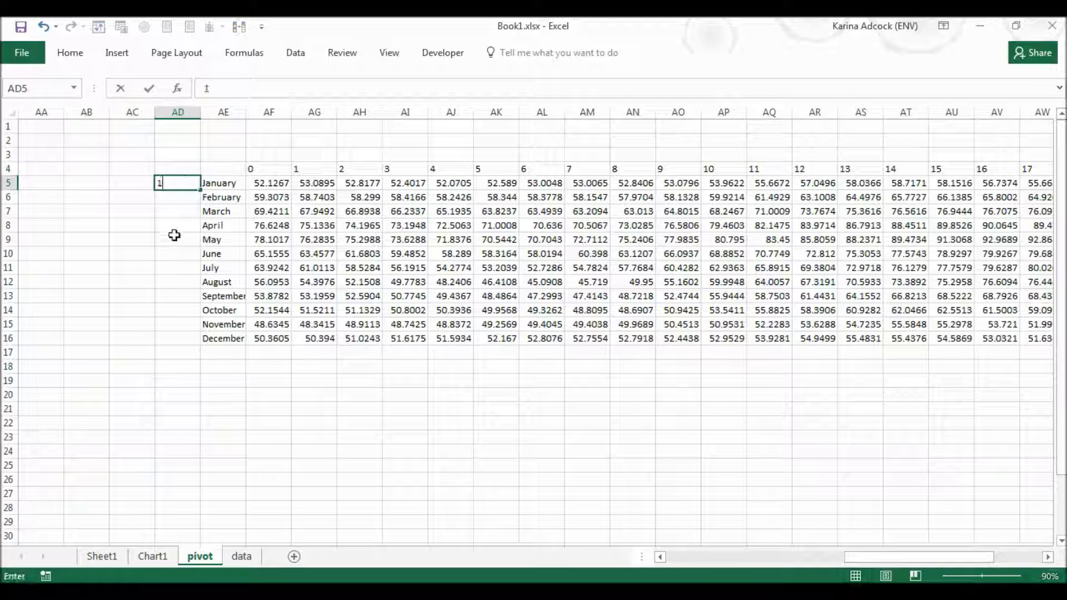
pyautogui.click(174, 238)
pyautogui.click(174, 186)
pyautogui.moveTo(200, 190); pyautogui.dragTo(200, 344)
pyautogui.click(209, 354)
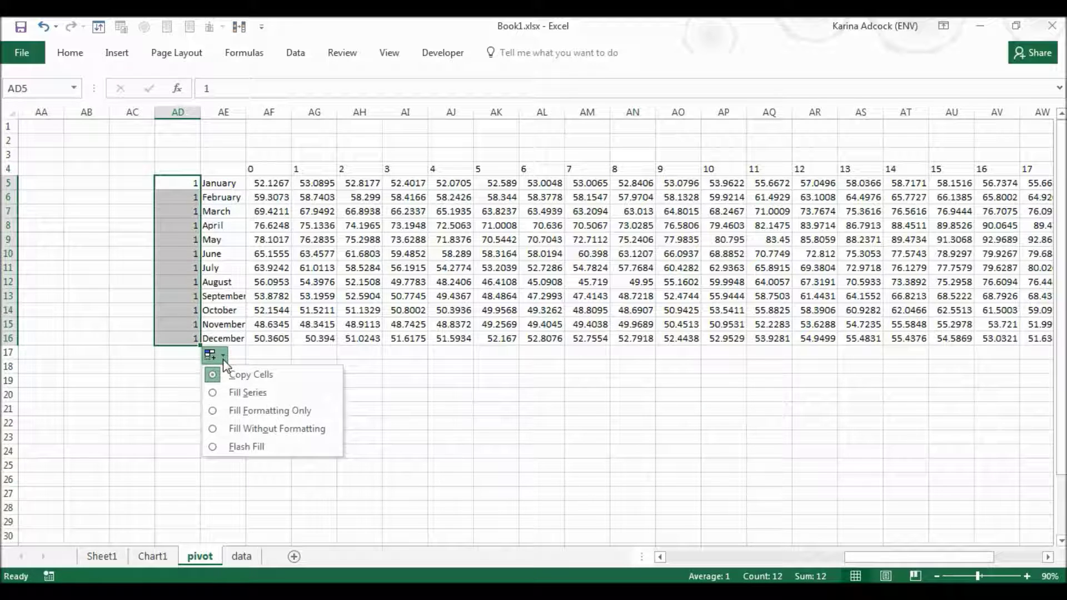
pyautogui.click(214, 392)
pyautogui.click(177, 167)
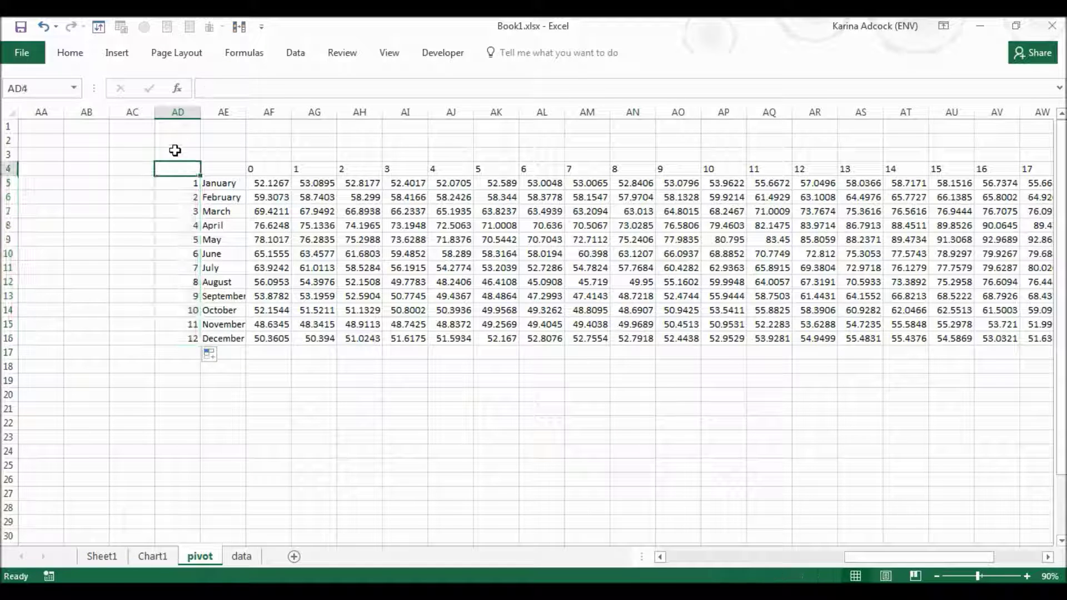
# Step: Head AD4 and AD1 with 'No.' and AE4 and AE1 with 'Month'
pyautogui.write('No.')
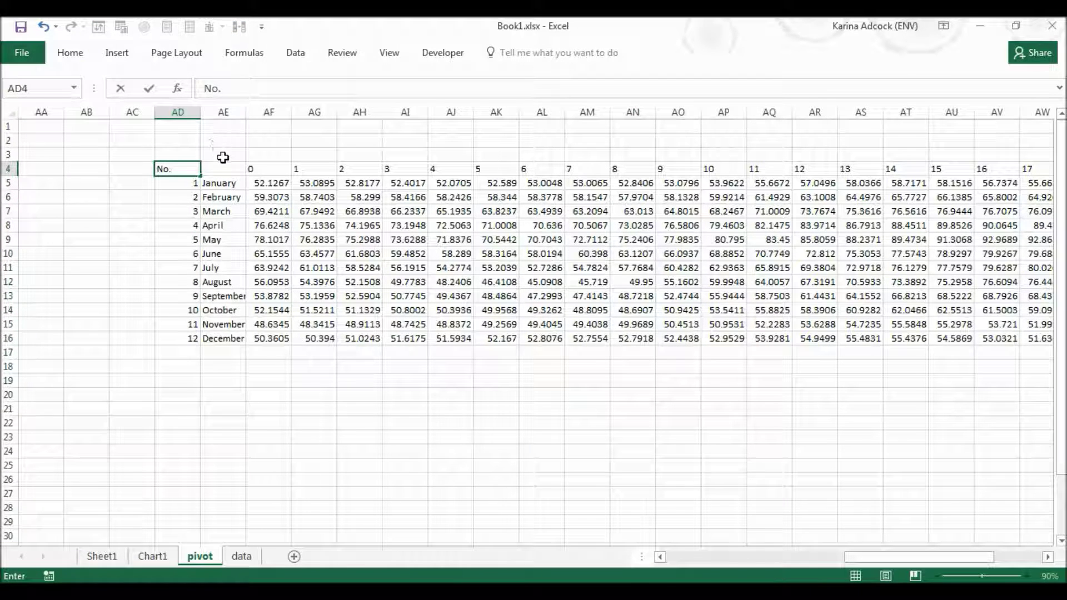
pyautogui.click(221, 167)
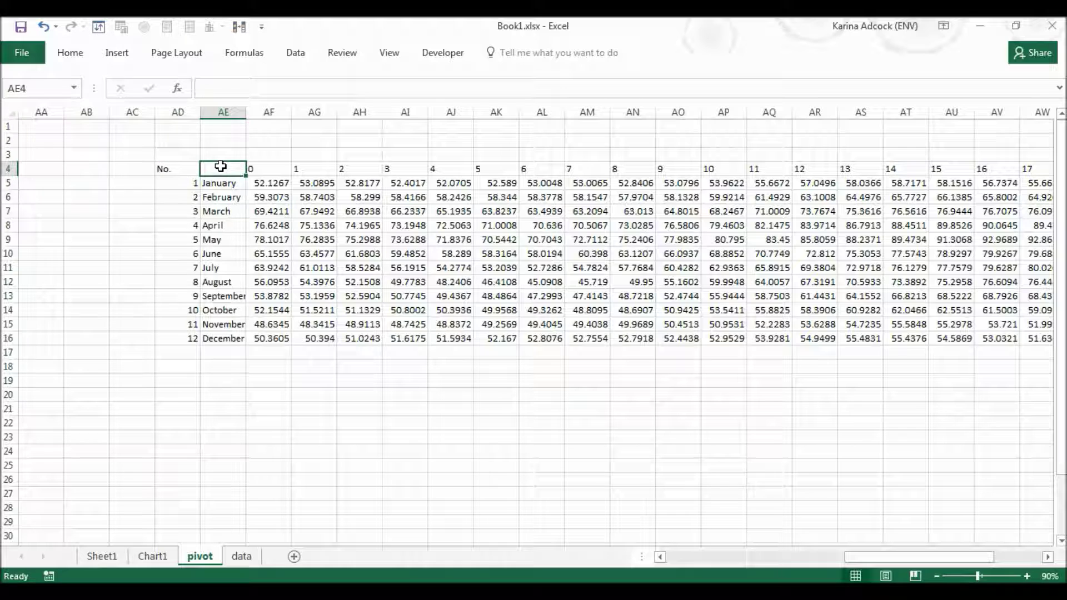
pyautogui.write('Month')
pyautogui.click(303, 144)
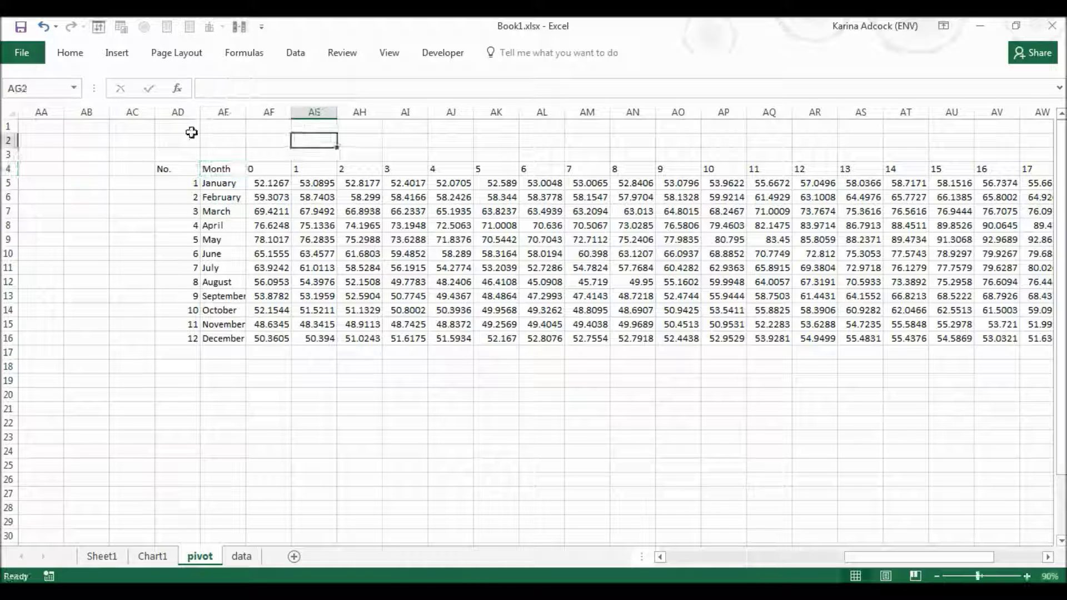
pyautogui.click(169, 126)
pyautogui.write('No.')
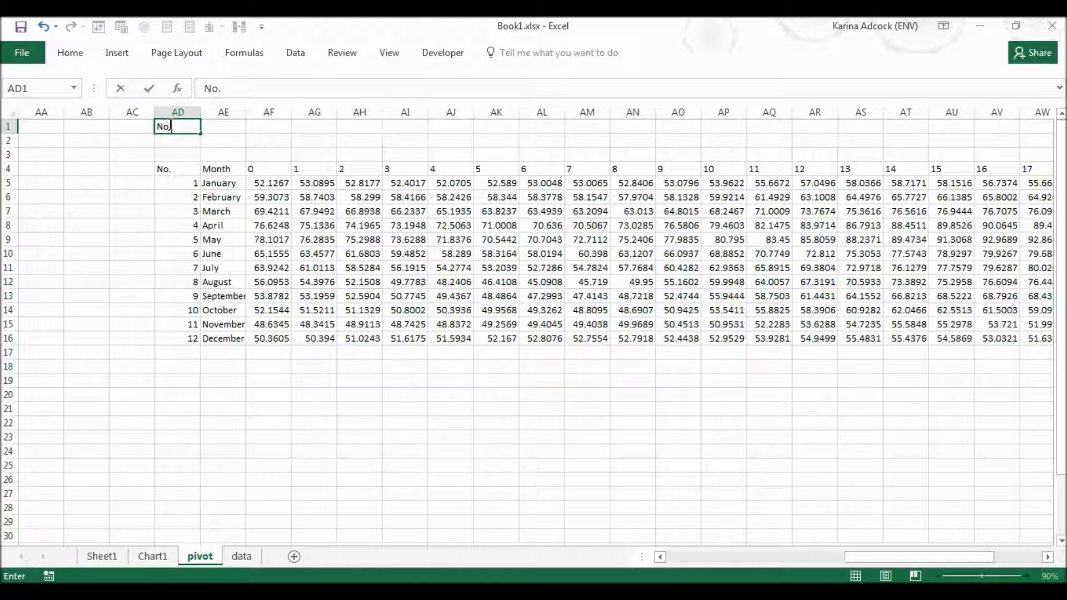
pyautogui.click(230, 128)
pyautogui.write('Month')
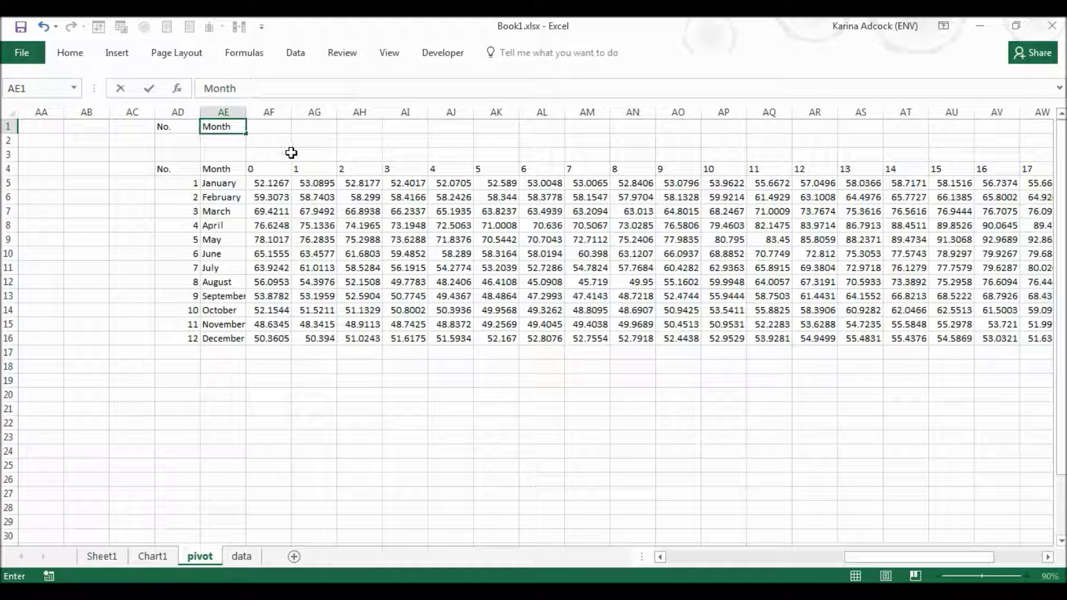
# Step: Copy the hours 0–23 from AF4:BC4 into row 1 starting at AF1
pyautogui.click(268, 167)
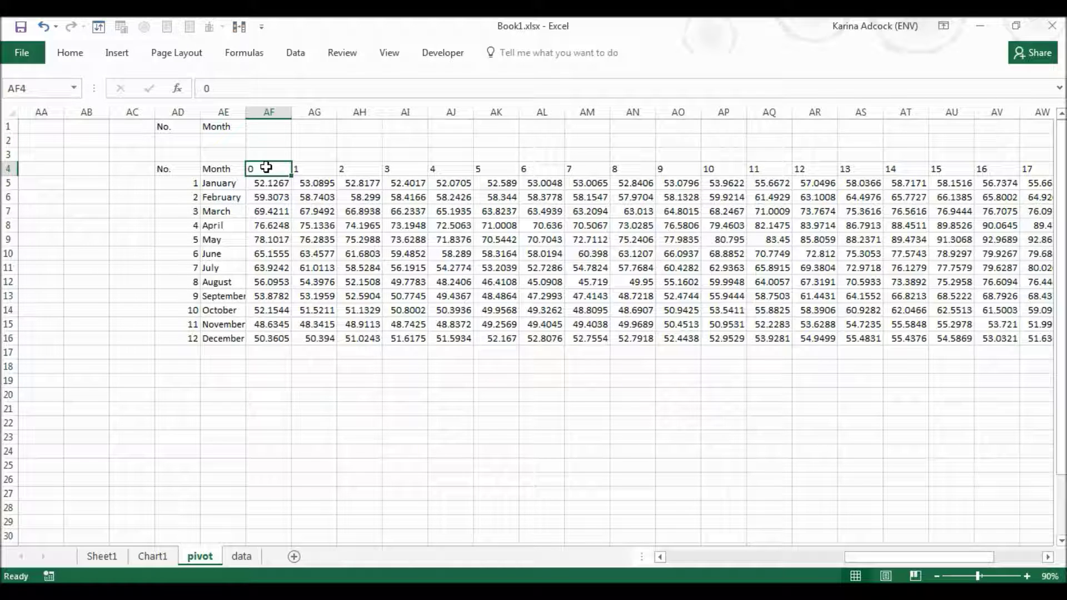
pyautogui.hotkey('ctrl', 'shift', 'Right')
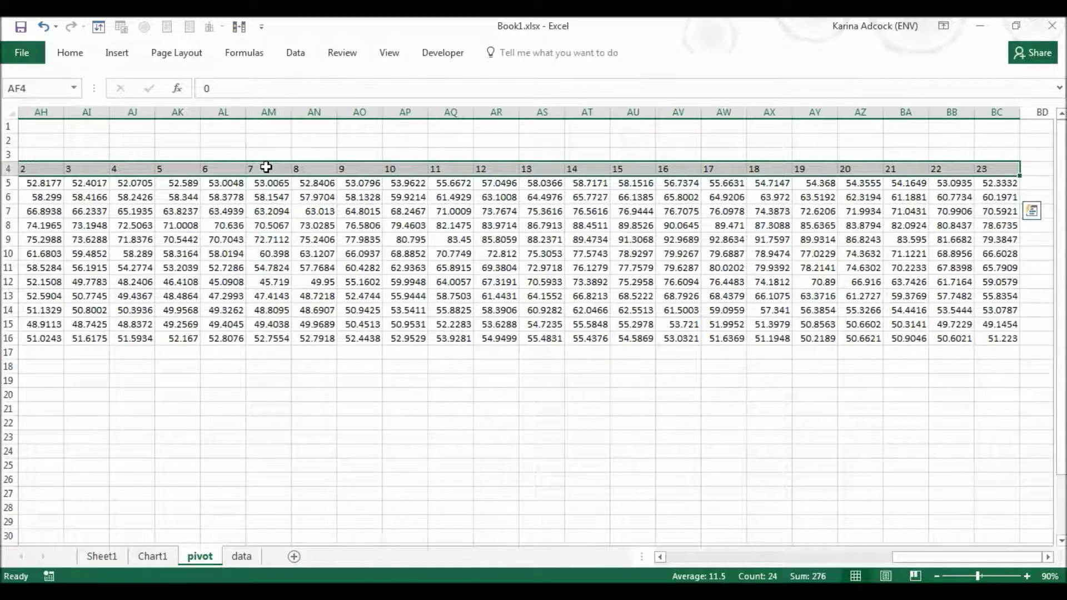
pyautogui.hotkey('ctrl', 'c')
pyautogui.moveTo(849, 557)
pyautogui.mouseDown()
pyautogui.moveTo(769, 558)
pyautogui.moveTo(850, 558)
pyautogui.mouseUp()
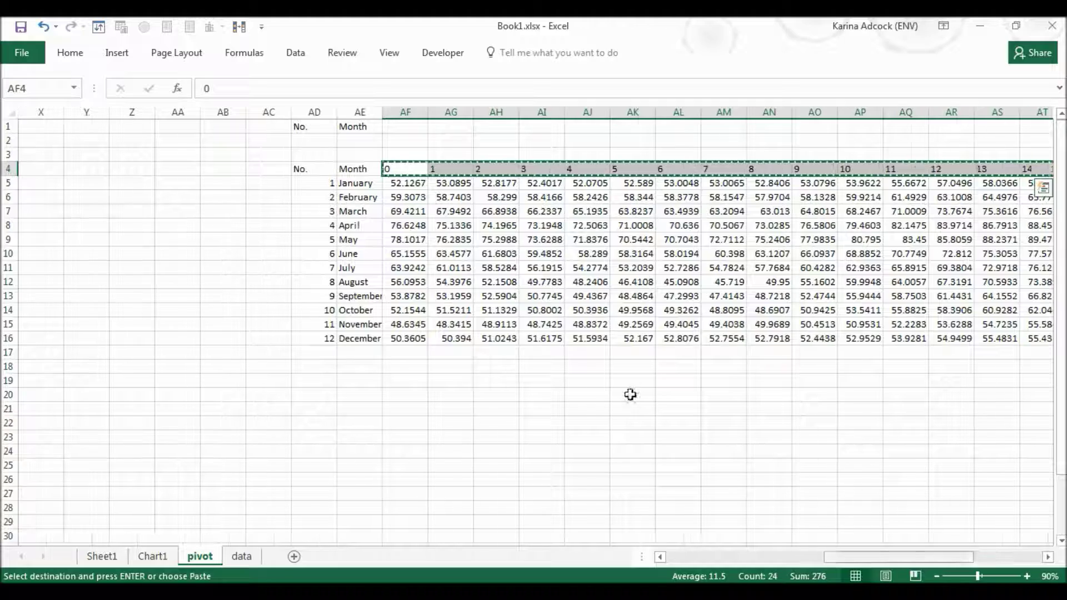
pyautogui.click(395, 126)
pyautogui.hotkey('ctrl', 'v')
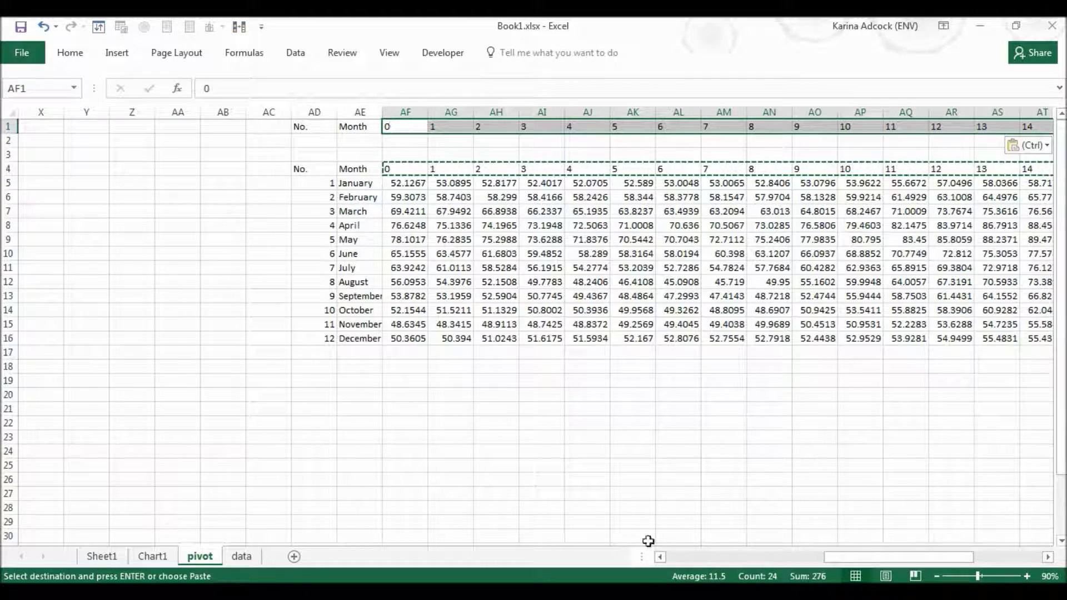
pyautogui.moveTo(887, 559); pyautogui.dragTo(907, 559)
pyautogui.click(415, 443)
pyautogui.click(174, 142)
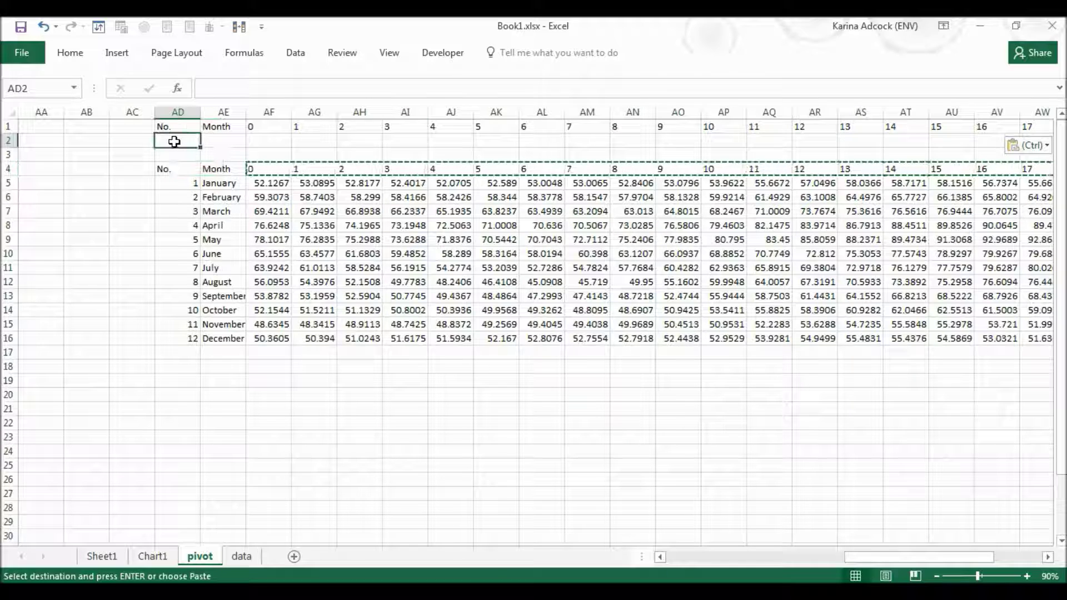
# Step: Enter 1 in AD2 and start a VLOOKUP in AE2 on $AD$2 over $AD$4:$BC$16
pyautogui.write('1')
pyautogui.click(217, 142)
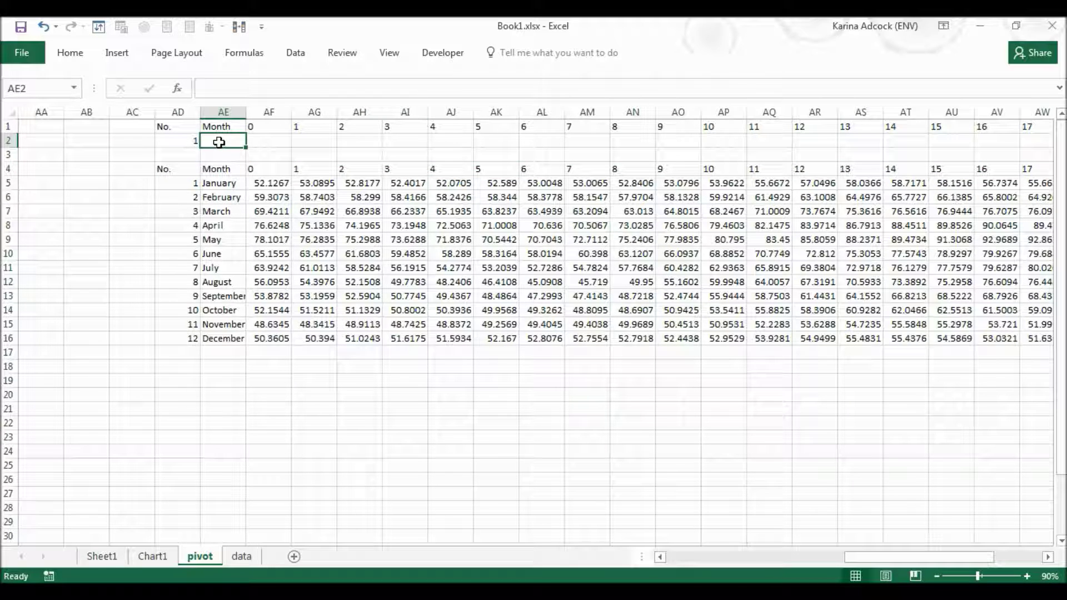
pyautogui.write('=')
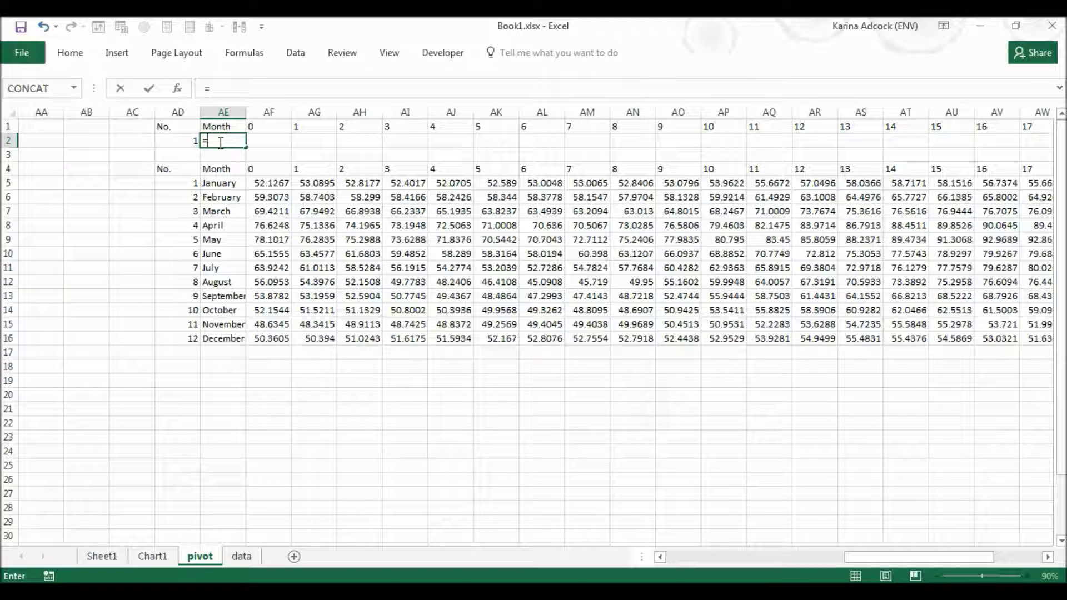
pyautogui.write('vlookup')
pyautogui.press('Tab')
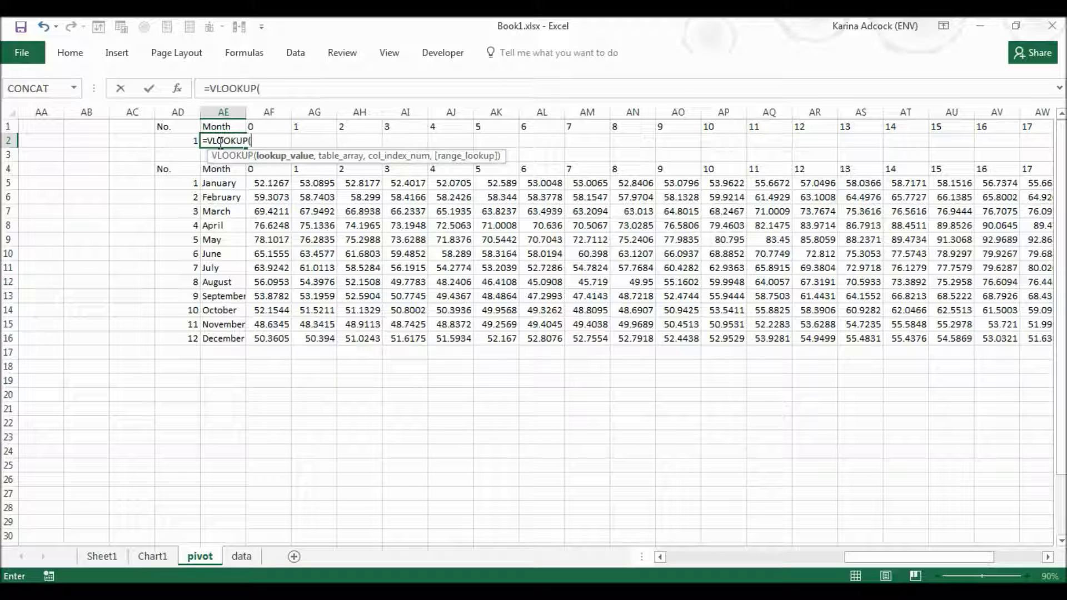
pyautogui.click(179, 142)
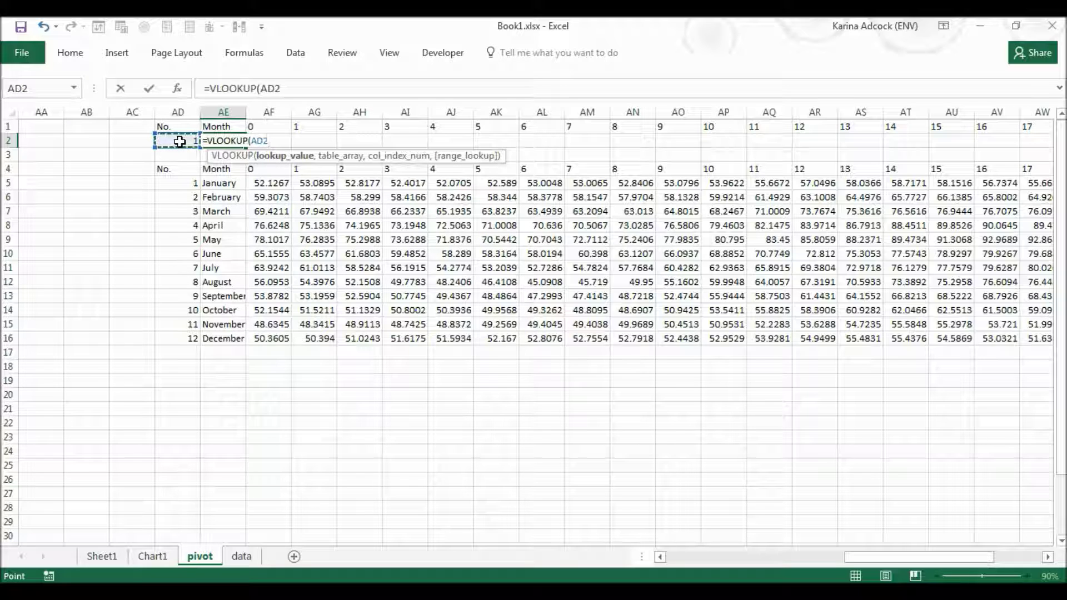
pyautogui.press('F4')
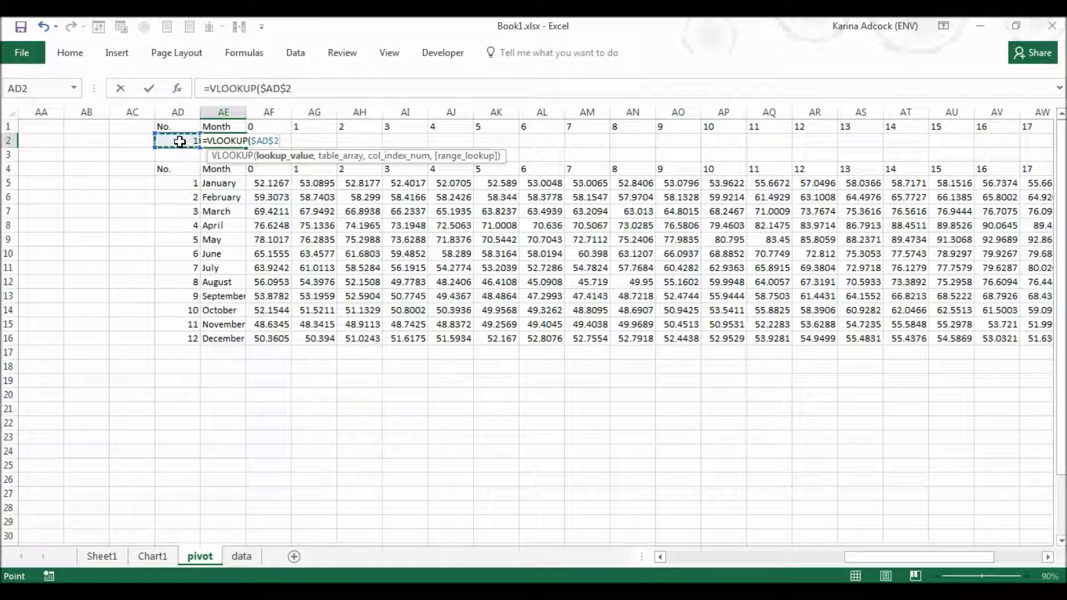
pyautogui.write(',')
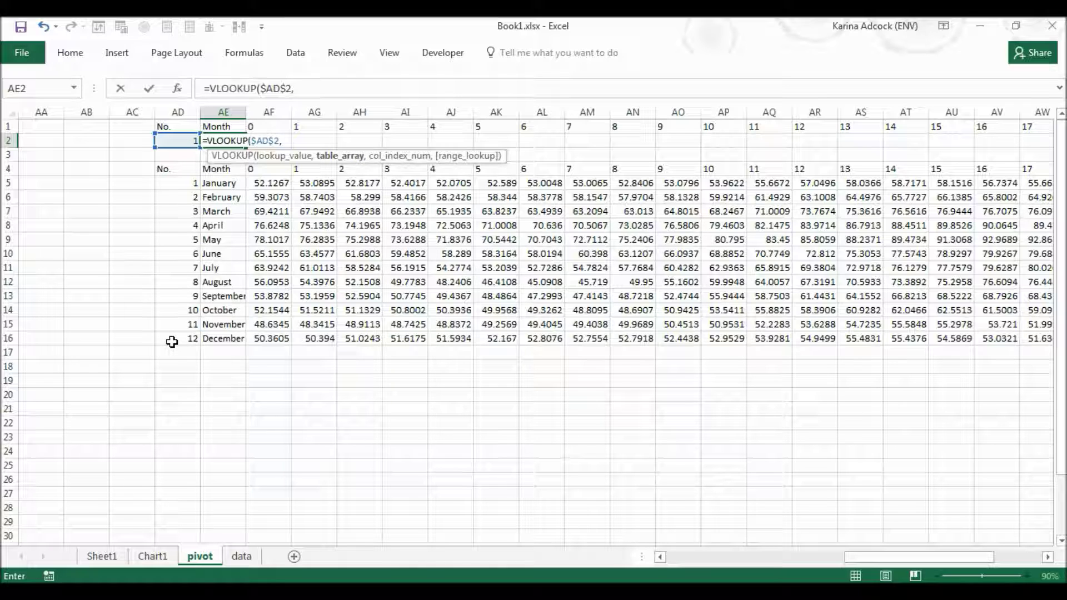
pyautogui.moveTo(167, 338); pyautogui.dragTo(166, 172)
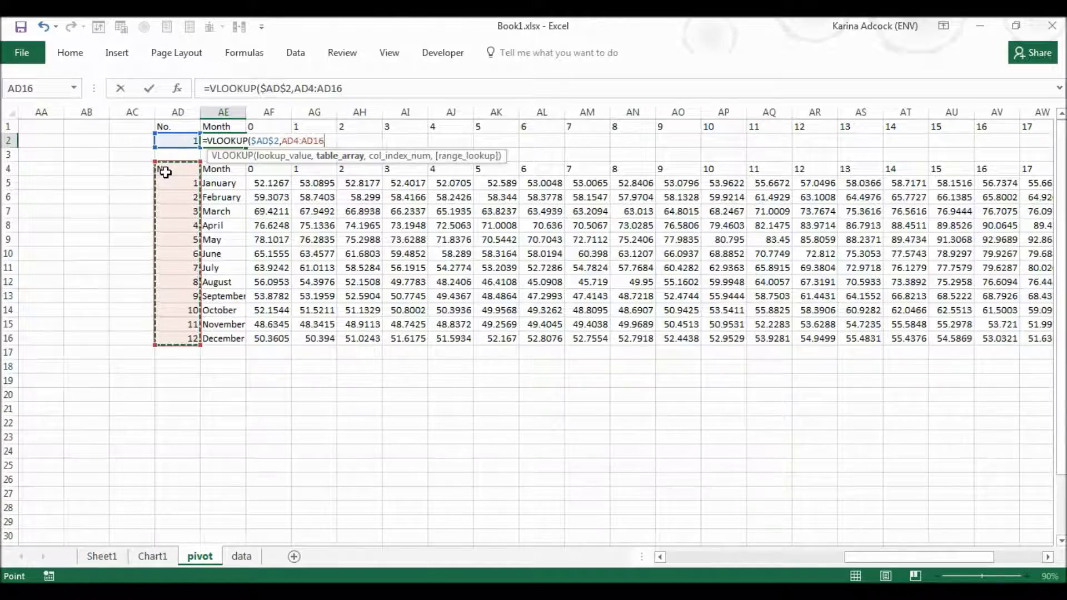
pyautogui.hotkey('ctrl', 'shift', 'Right')
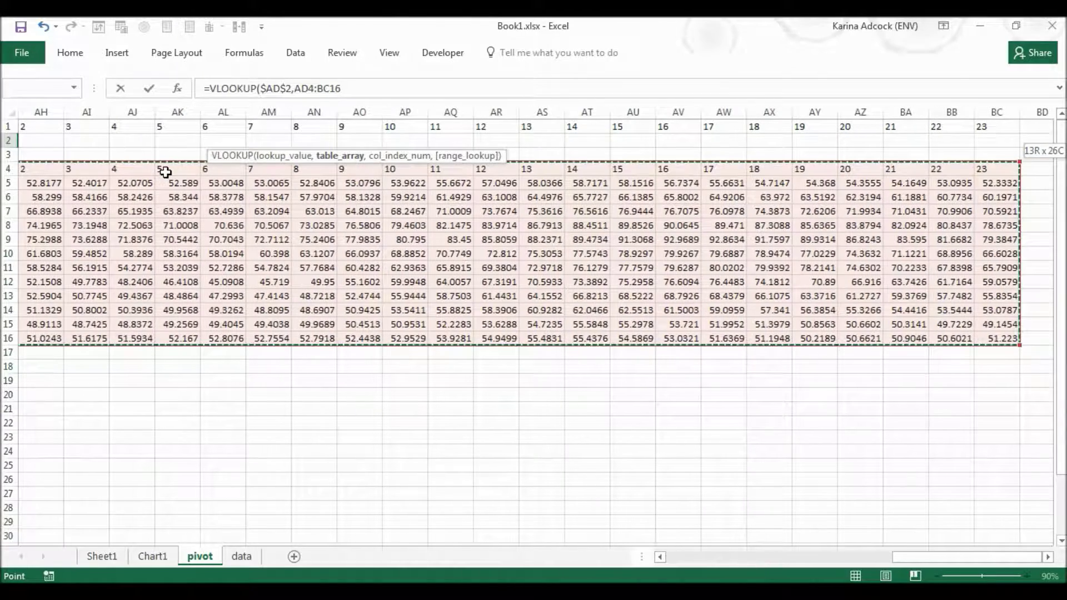
pyautogui.click(344, 87)
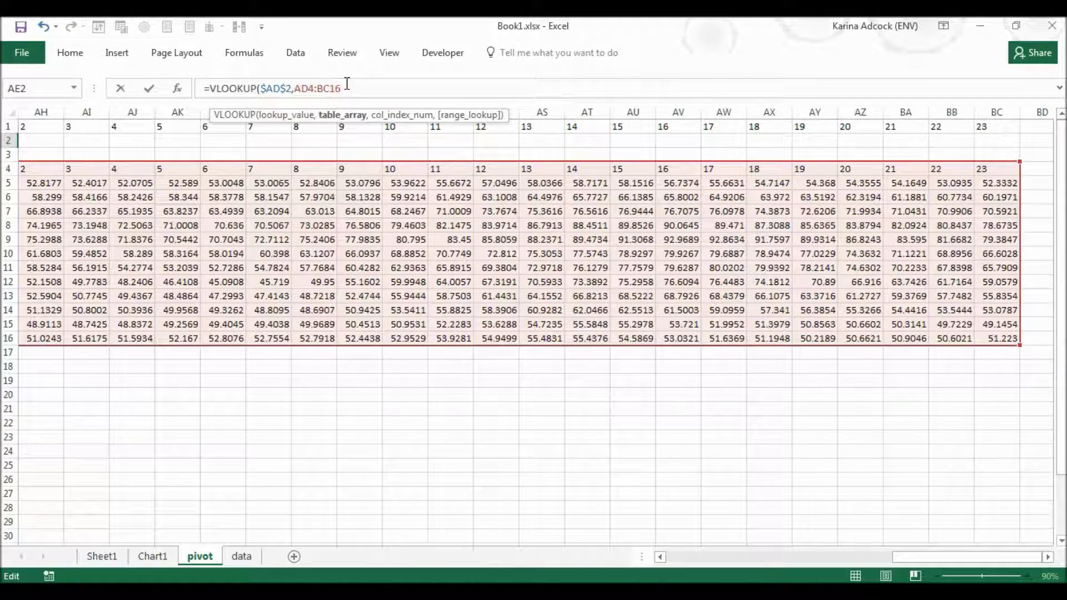
pyautogui.press('F4')
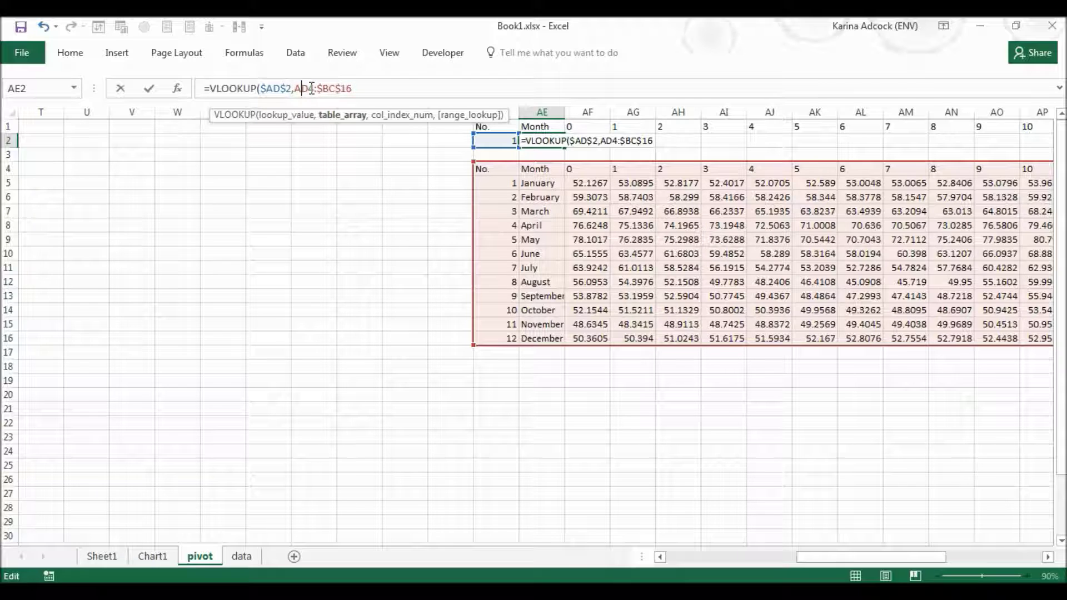
pyautogui.click(311, 89)
pyautogui.press('F4')
pyautogui.click(384, 89)
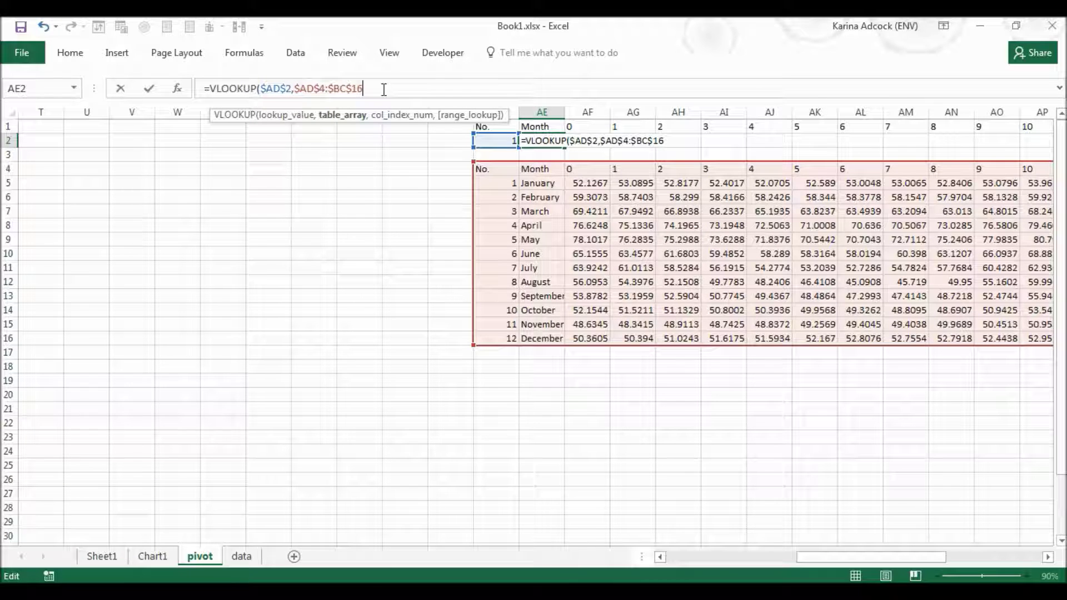
# Step: Complete the VLOOKUP with column index COLUMNS($AE$1:AE$1)+1 and FALSE for exact match
pyautogui.write(',')
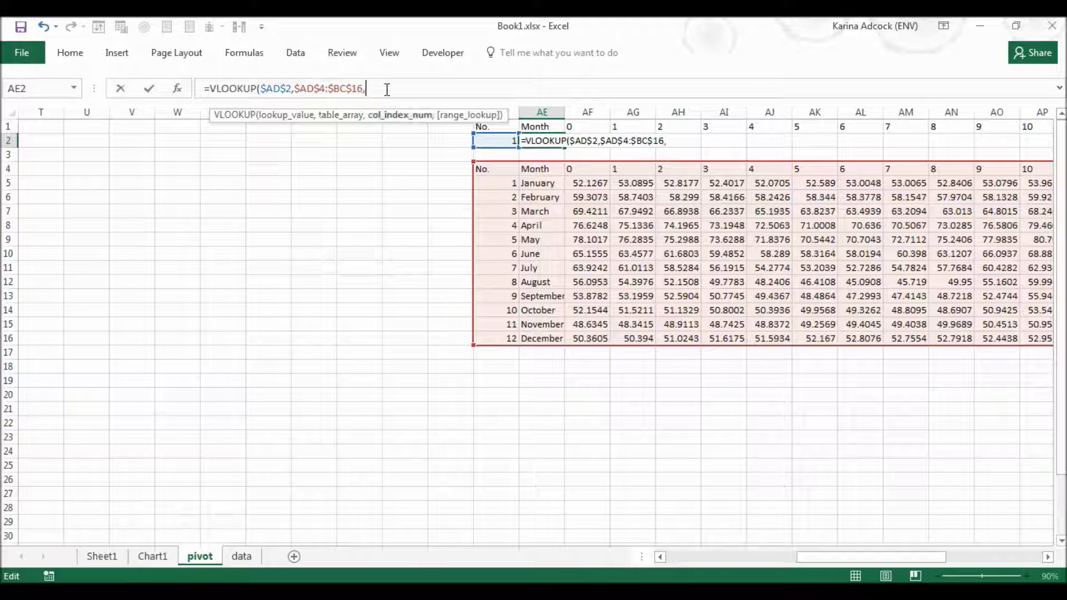
pyautogui.write('co')
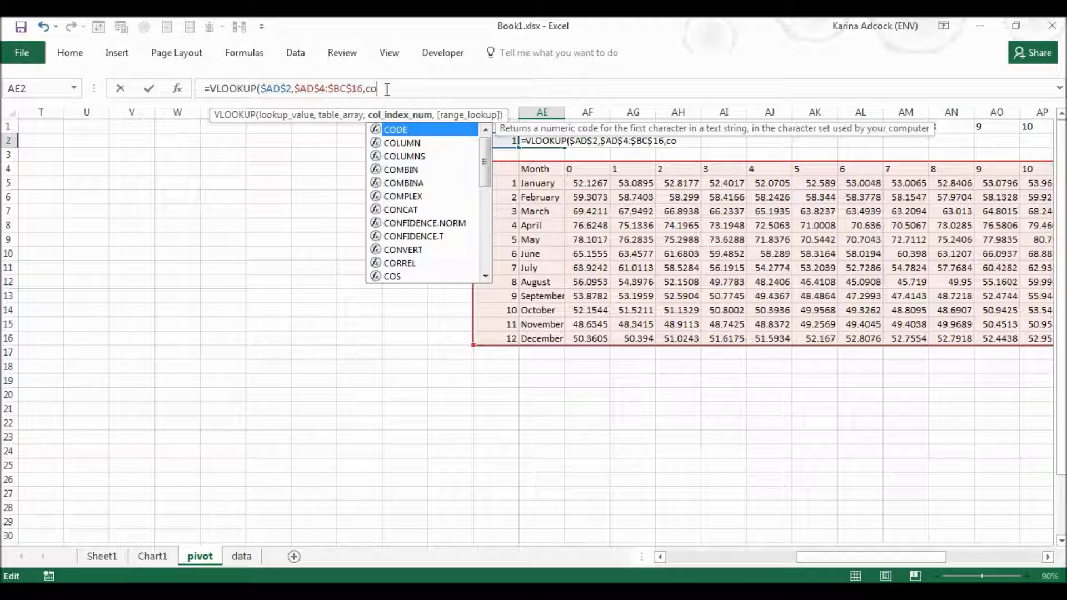
pyautogui.write('lumns')
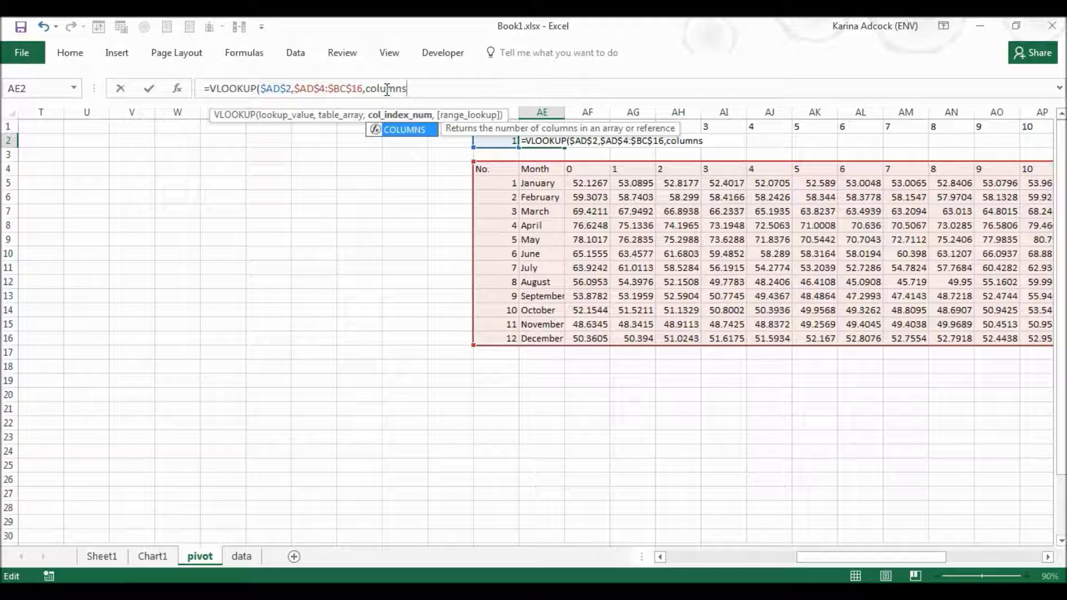
pyautogui.write('(')
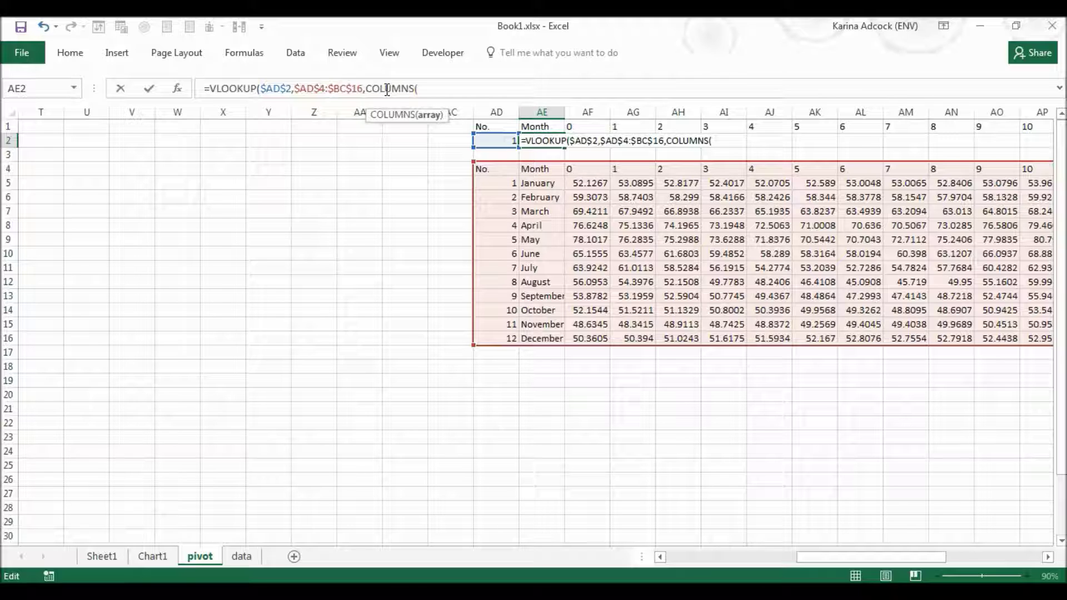
pyautogui.write('AE1')
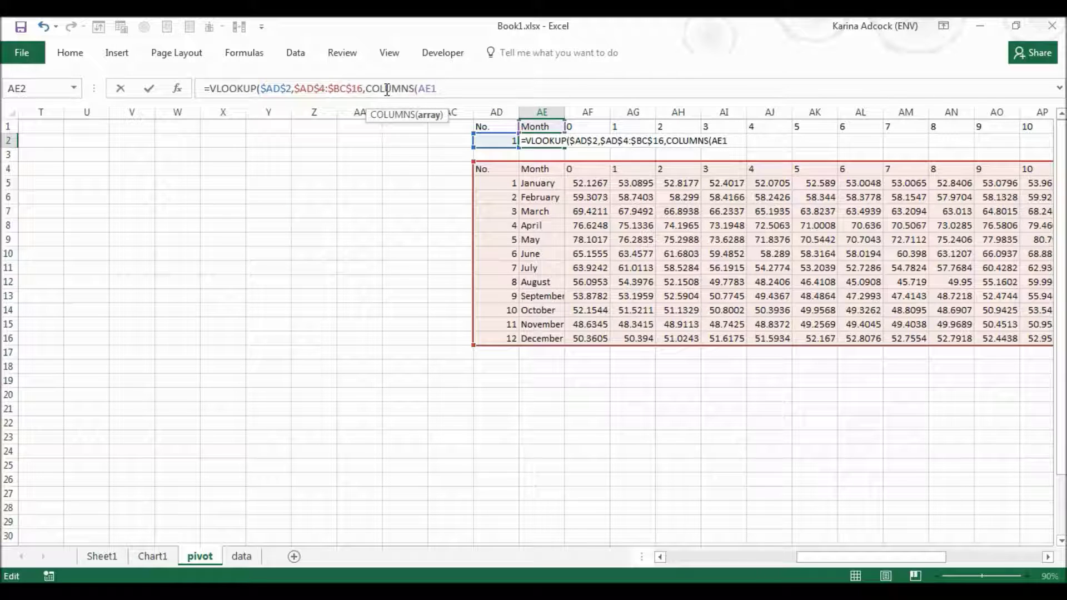
pyautogui.write(':AE1')
pyautogui.click(432, 89)
pyautogui.press('F4')
pyautogui.click(465, 89)
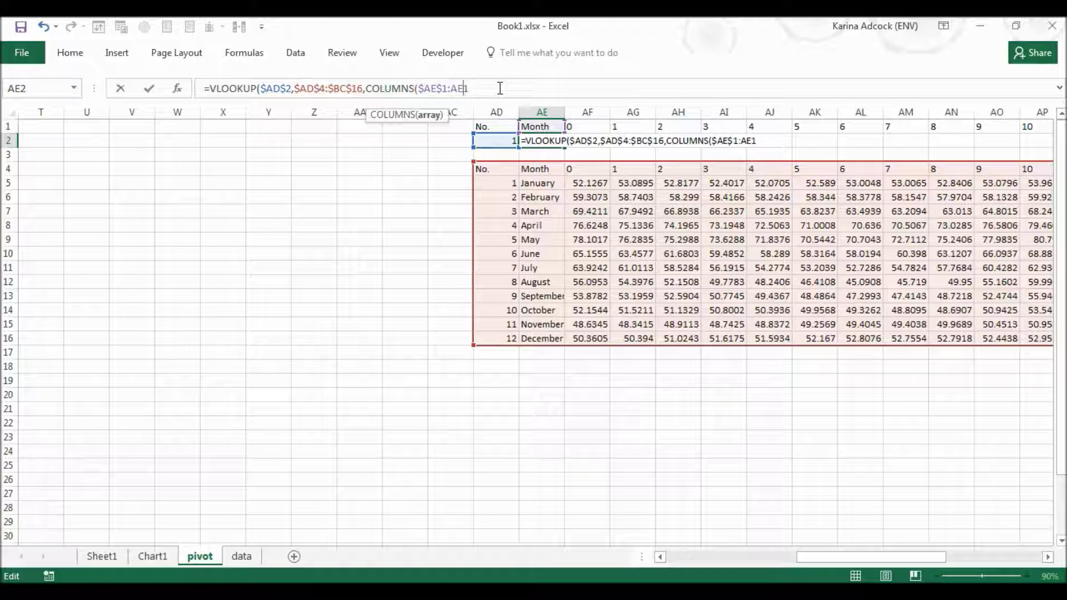
pyautogui.press('F4')
pyautogui.press('F4')
pyautogui.click(481, 84)
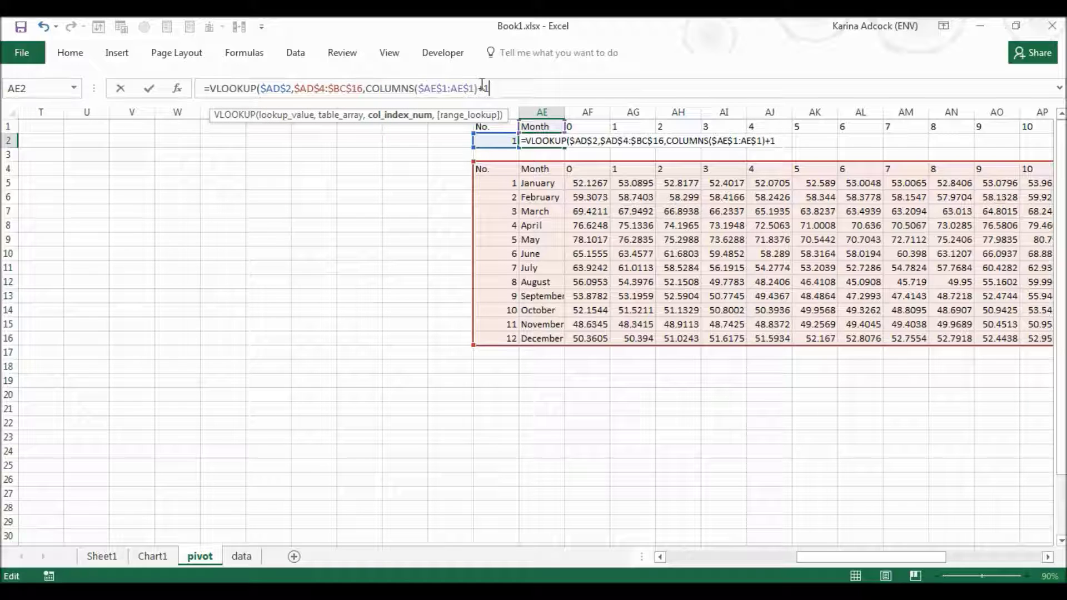
pyautogui.write(')+1,')
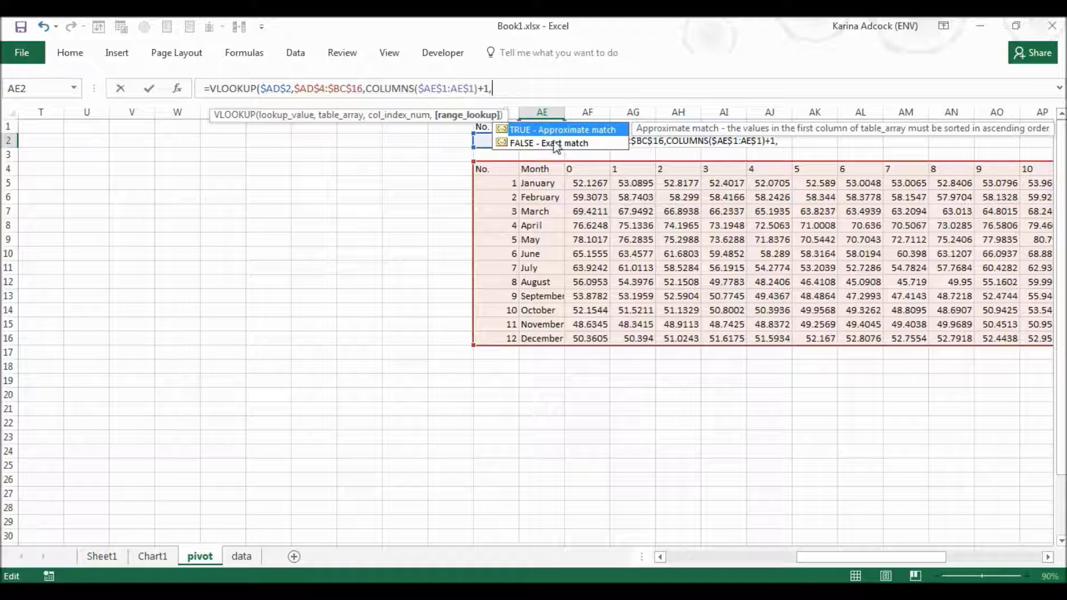
pyautogui.doubleClick(554, 143)
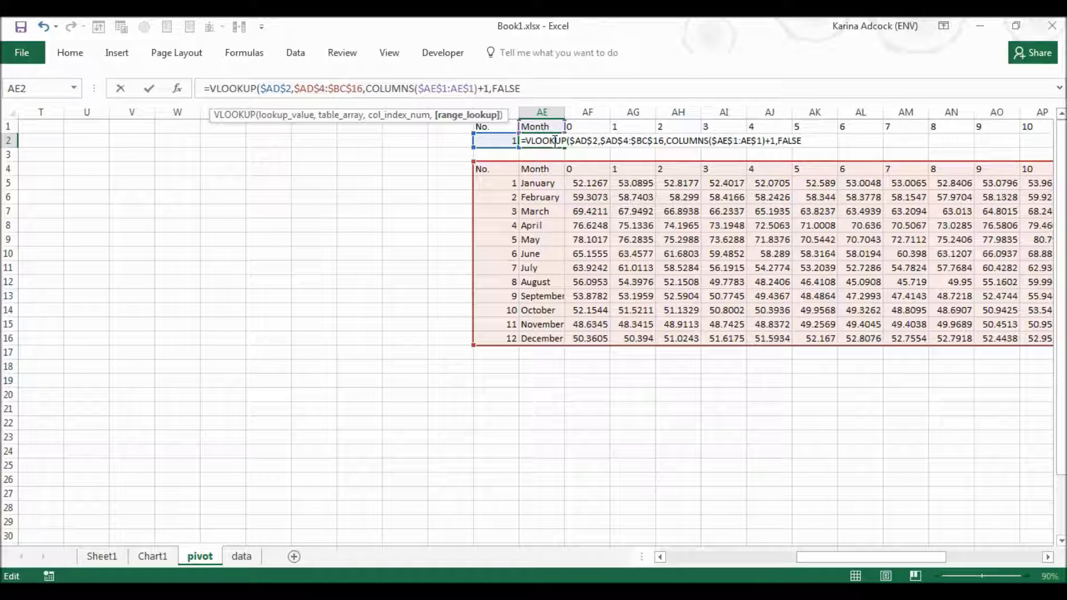
pyautogui.press('Return')
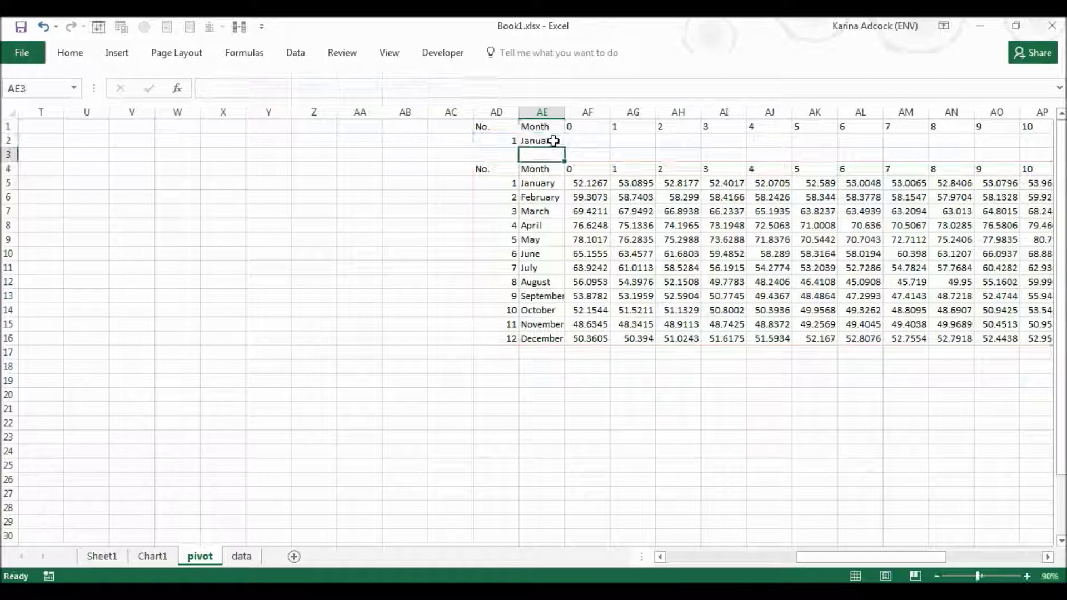
# Step: Fill the AE2 formula across to BC2 and compare it with January's source values
pyautogui.click(554, 141)
pyautogui.moveTo(565, 146); pyautogui.dragTo(968, 160)
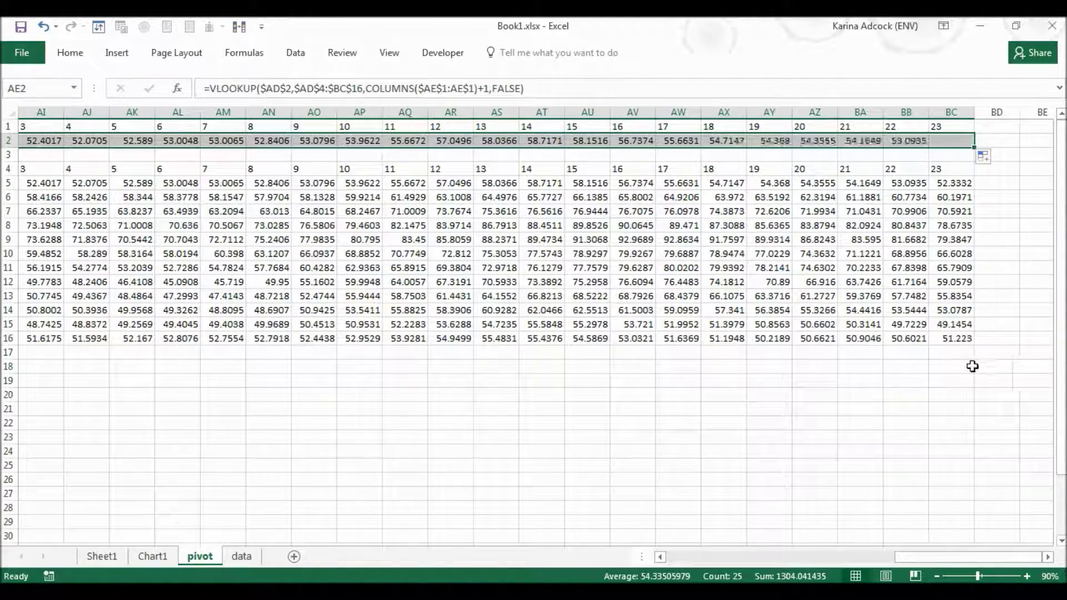
pyautogui.moveTo(972, 556); pyautogui.dragTo(900, 562)
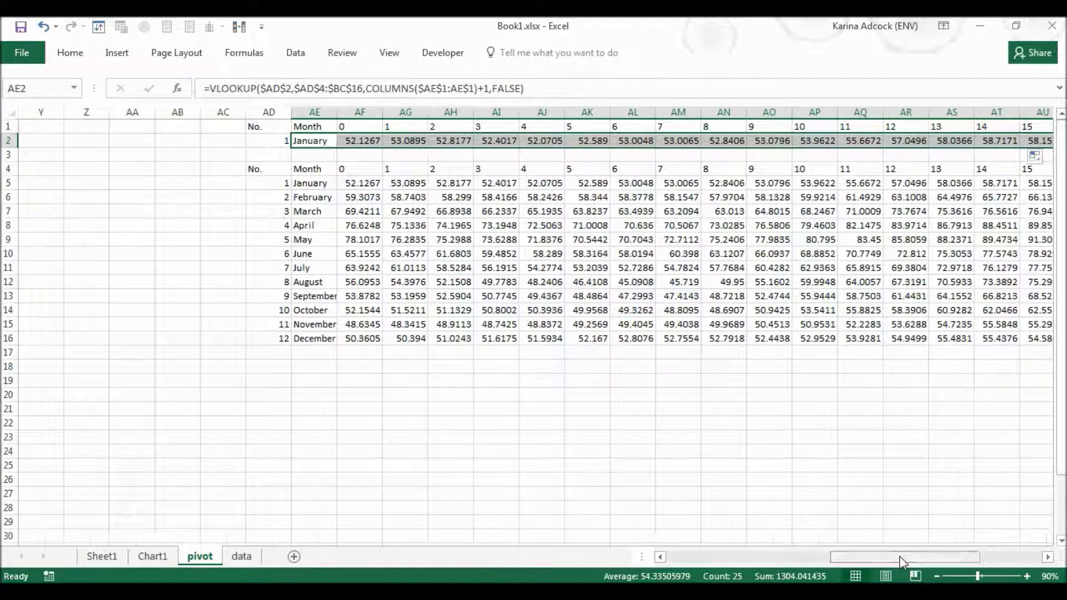
pyautogui.click(369, 189)
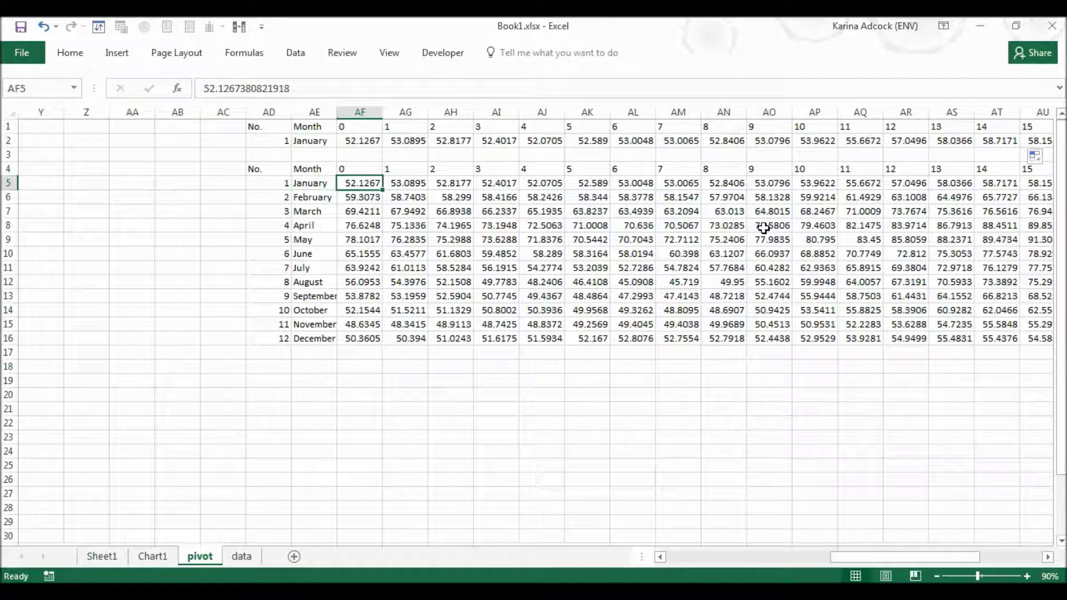
pyautogui.press('Right')
pyautogui.press('Right')
pyautogui.press('Right')
pyautogui.press('Right')
pyautogui.press('Right')
pyautogui.press('Right')
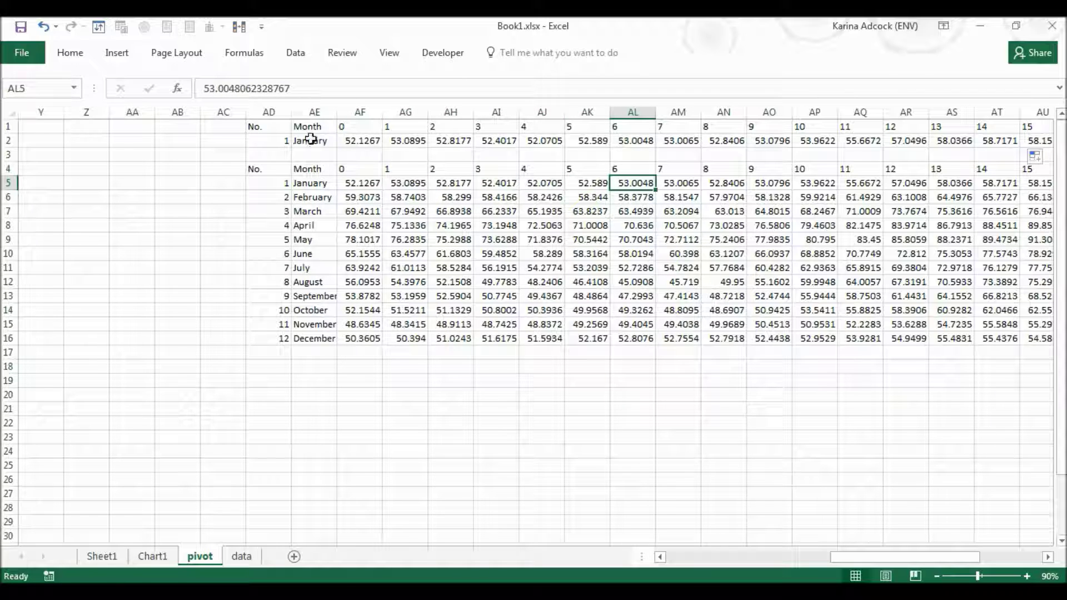
# Step: Insert a scatter chart of hours 0–23 against row 2's values and place it over columns V–AC
pyautogui.moveTo(361, 125); pyautogui.dragTo(360, 137)
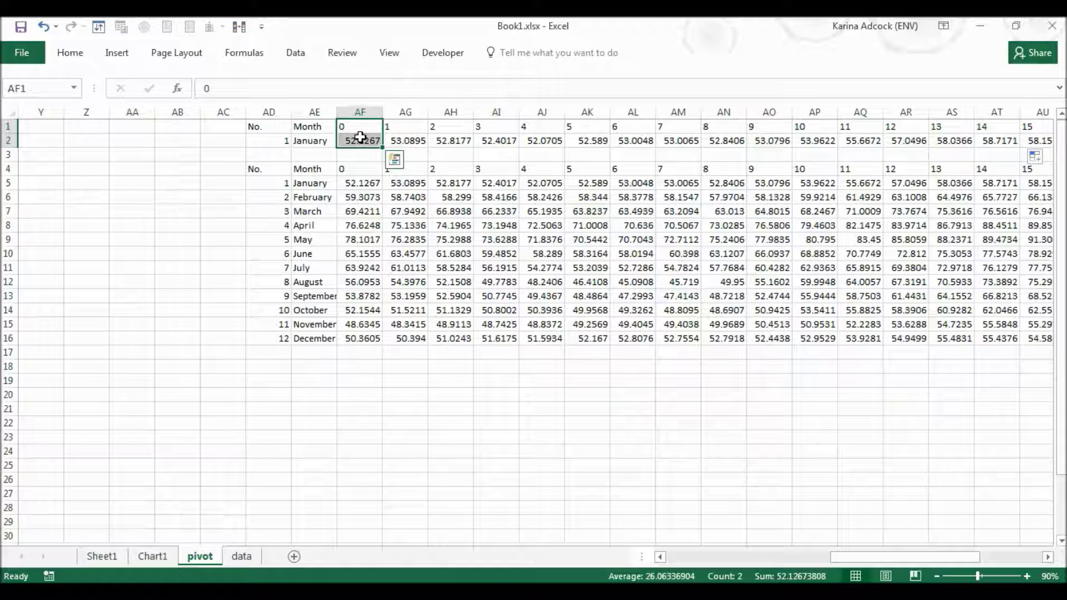
pyautogui.hotkey('ctrl', 'shift', 'Right')
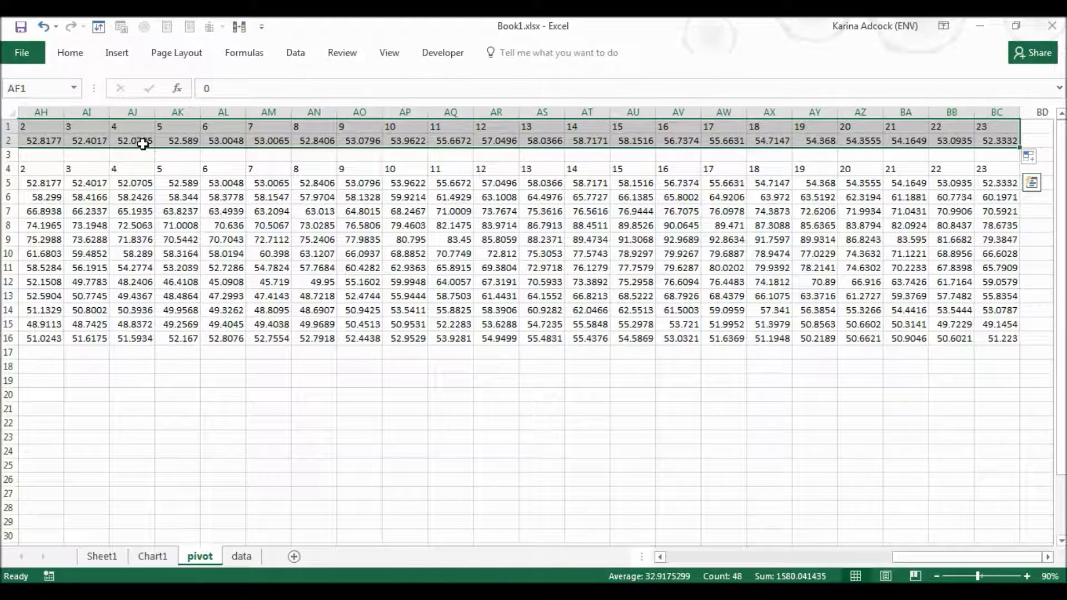
pyautogui.press('alt')
pyautogui.press('n')
pyautogui.press('d')
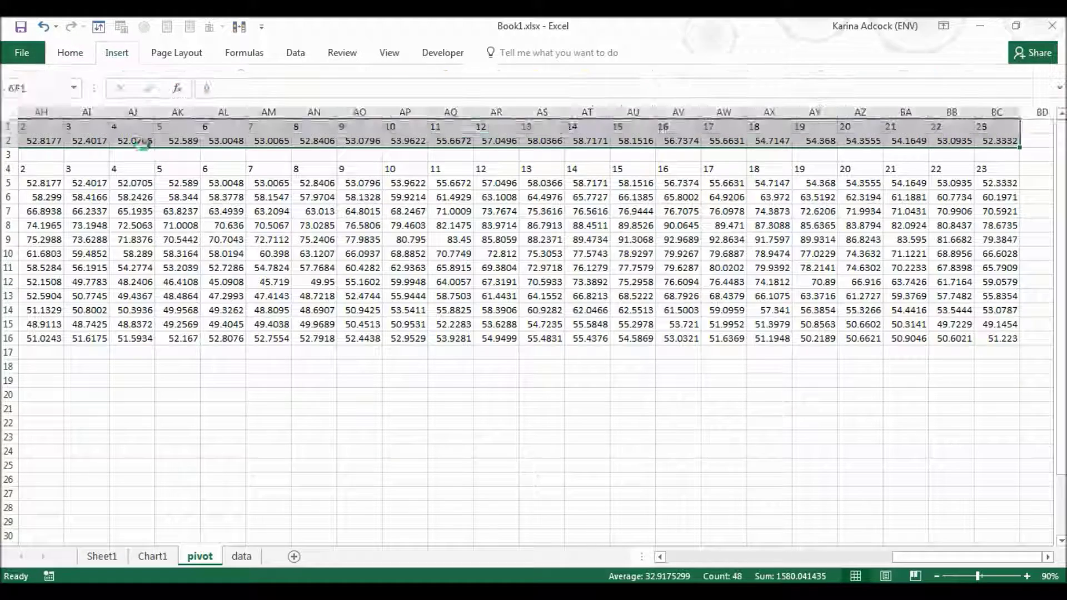
pyautogui.press('Return')
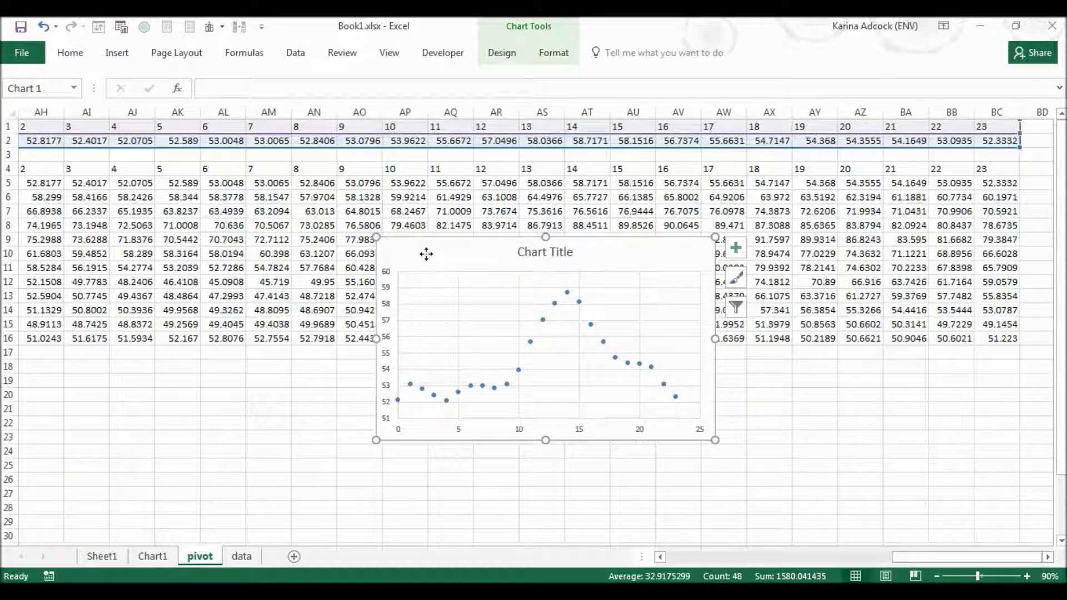
pyautogui.moveTo(441, 256); pyautogui.dragTo(97, 233)
pyautogui.moveTo(911, 557); pyautogui.dragTo(855, 559)
pyautogui.moveTo(644, 232); pyautogui.dragTo(106, 216)
# Step: Link the chart title to =pivot!$AE$2 so it reads January
pyautogui.click(199, 218)
pyautogui.click(274, 85)
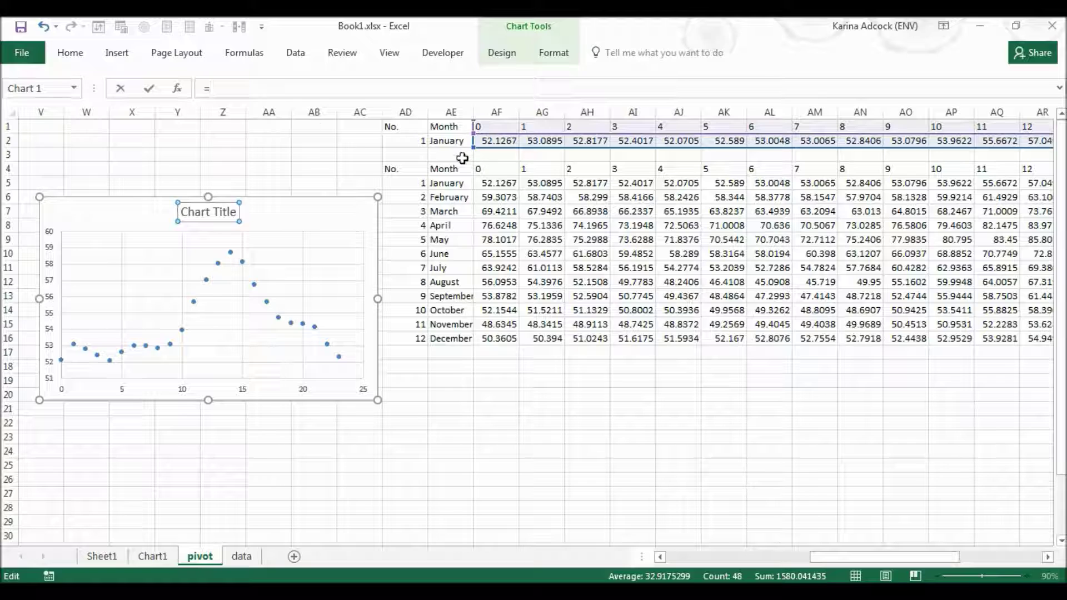
pyautogui.click(453, 141)
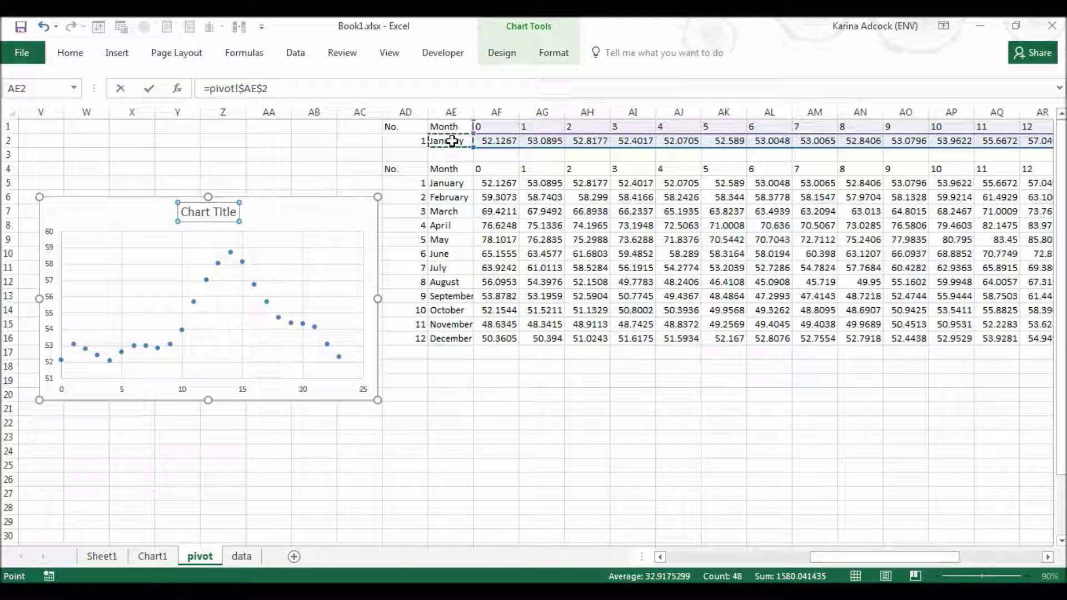
pyautogui.press('Return')
pyautogui.click(260, 142)
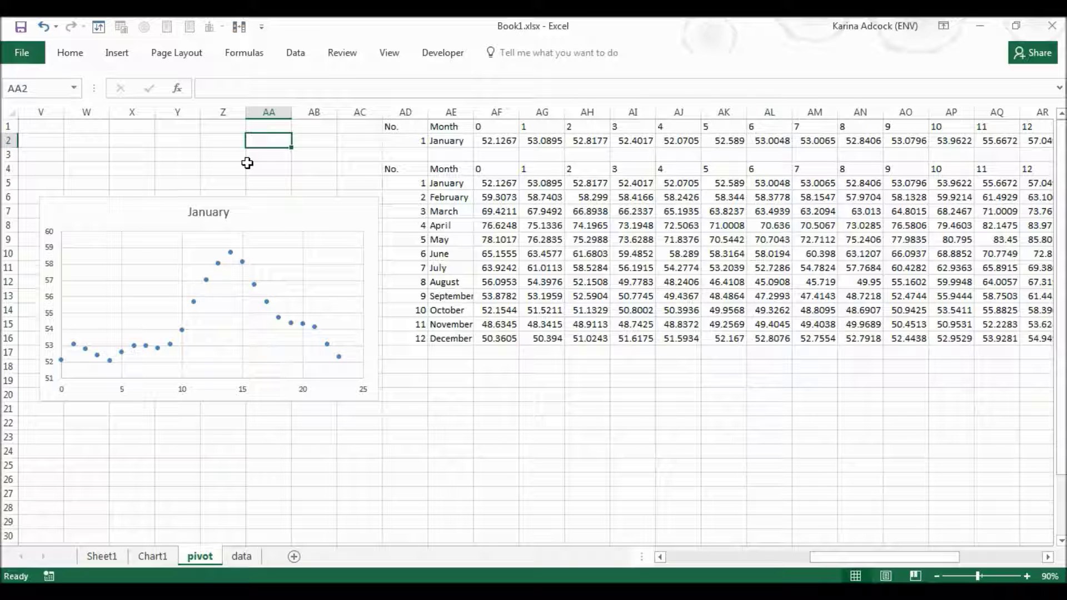
# Step: Draw a Form Controls combo box from the Developer tab directly above the chart
pyautogui.click(443, 54)
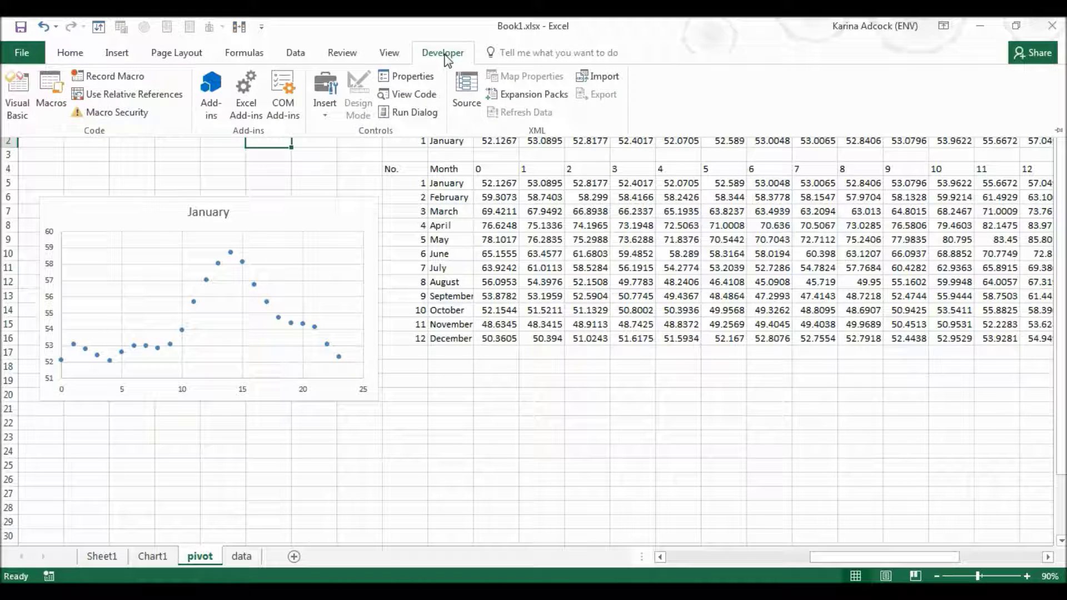
pyautogui.click(322, 99)
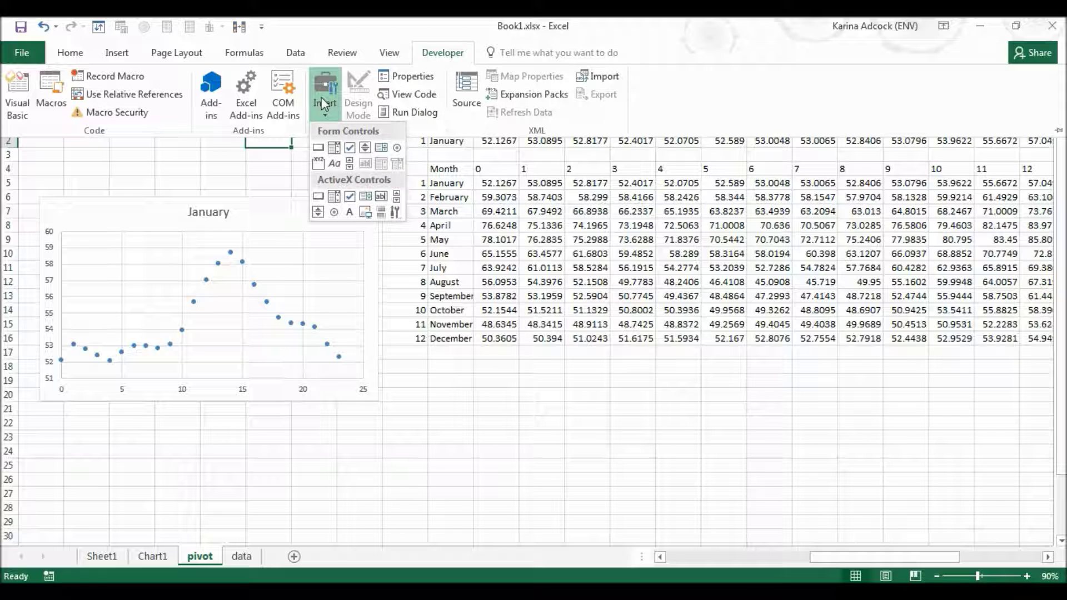
pyautogui.click(336, 148)
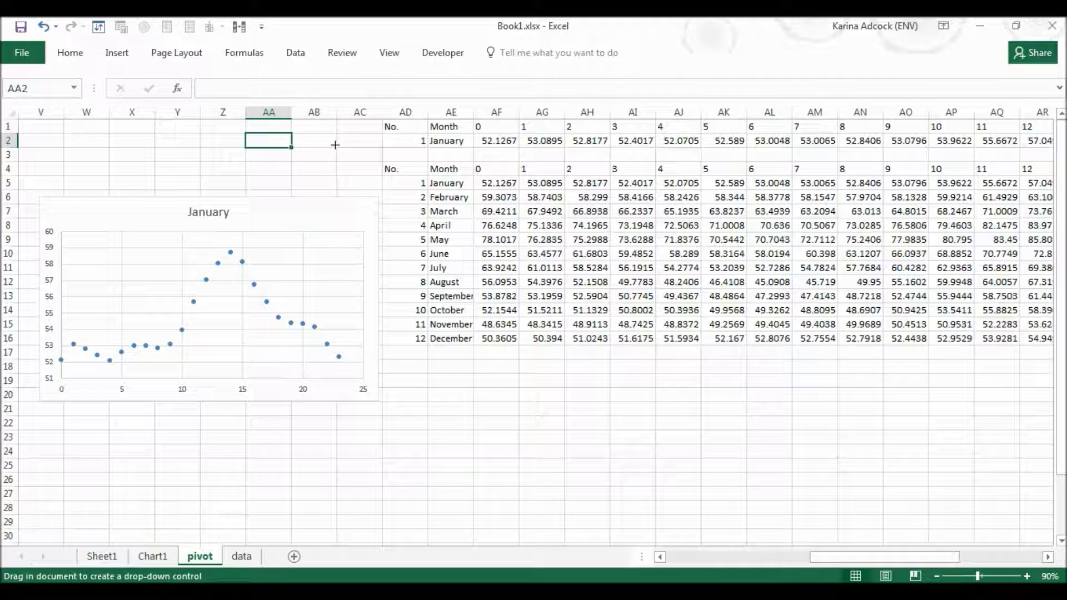
pyautogui.moveTo(106, 148); pyautogui.dragTo(327, 173)
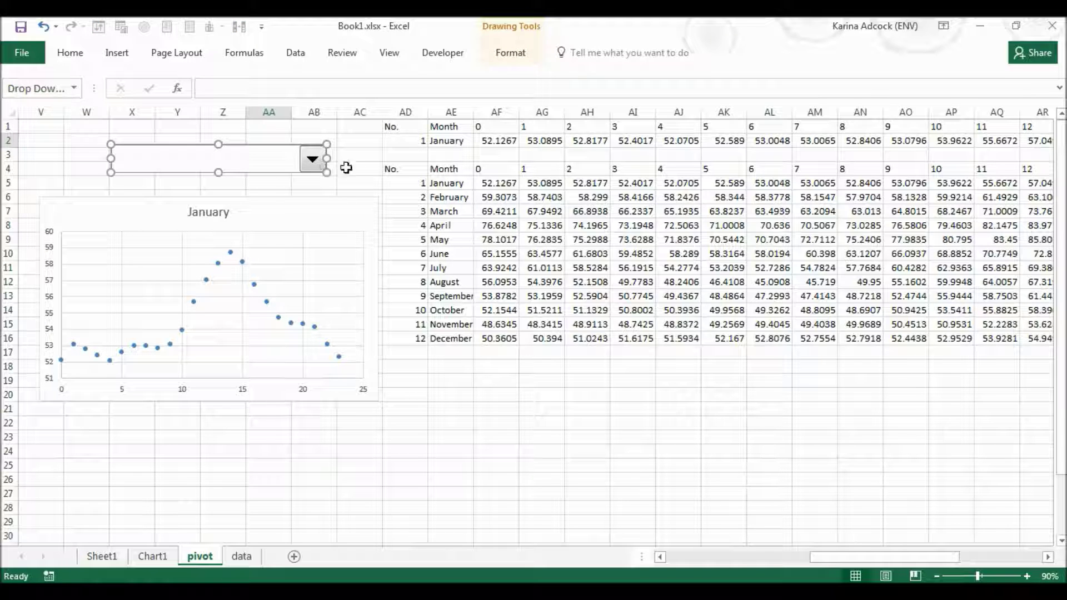
# Step: Set the combo box input range to $AE$5:$AE$16, cell link $AD$2 and 12 drop-down lines
pyautogui.rightClick(256, 158)
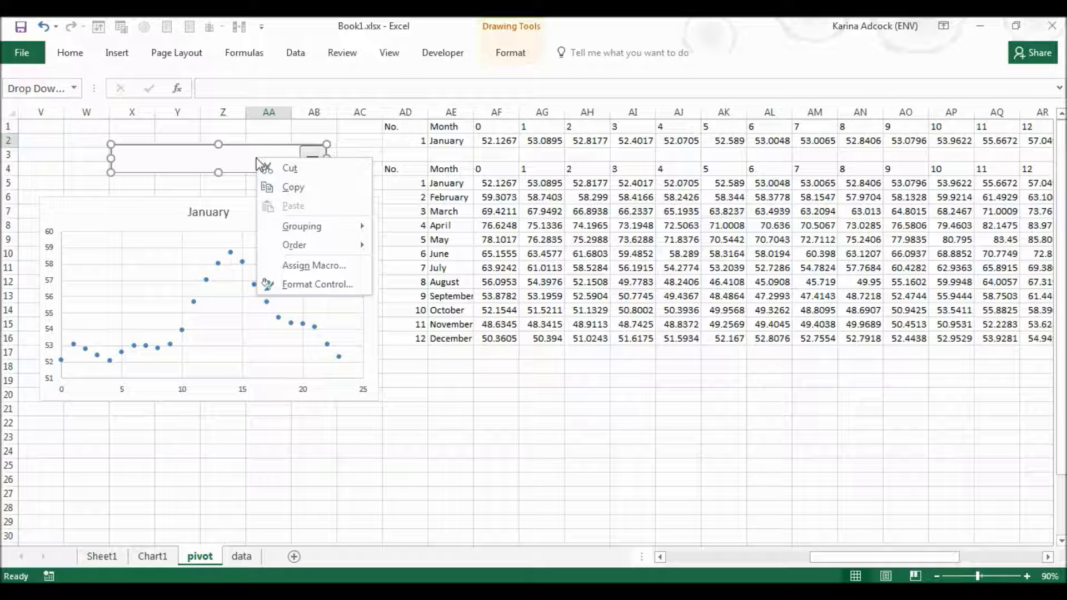
pyautogui.click(322, 285)
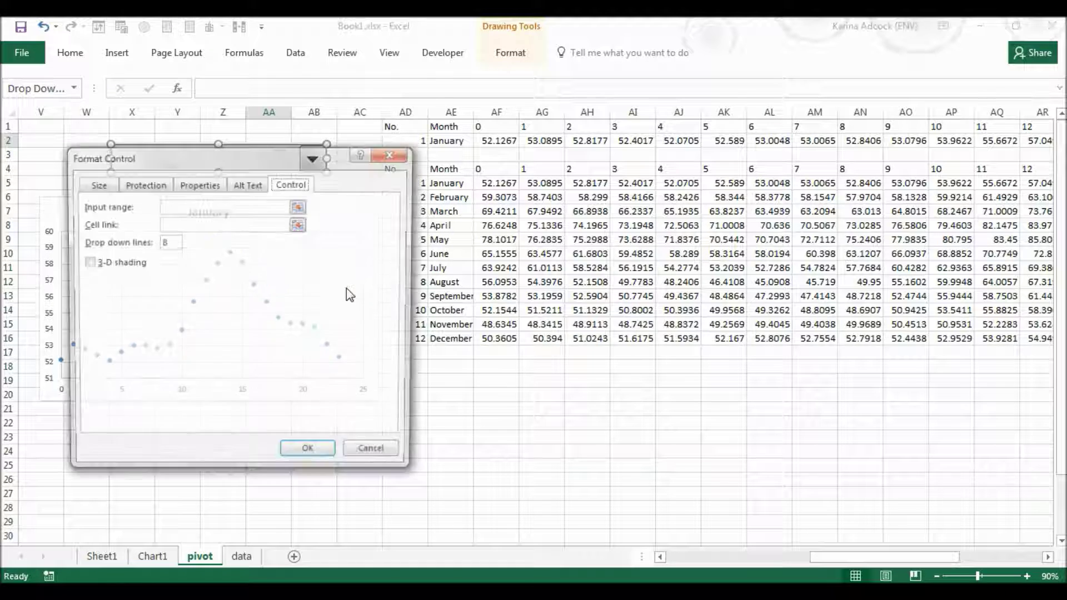
pyautogui.click(210, 207)
pyautogui.moveTo(171, 168); pyautogui.dragTo(131, 160)
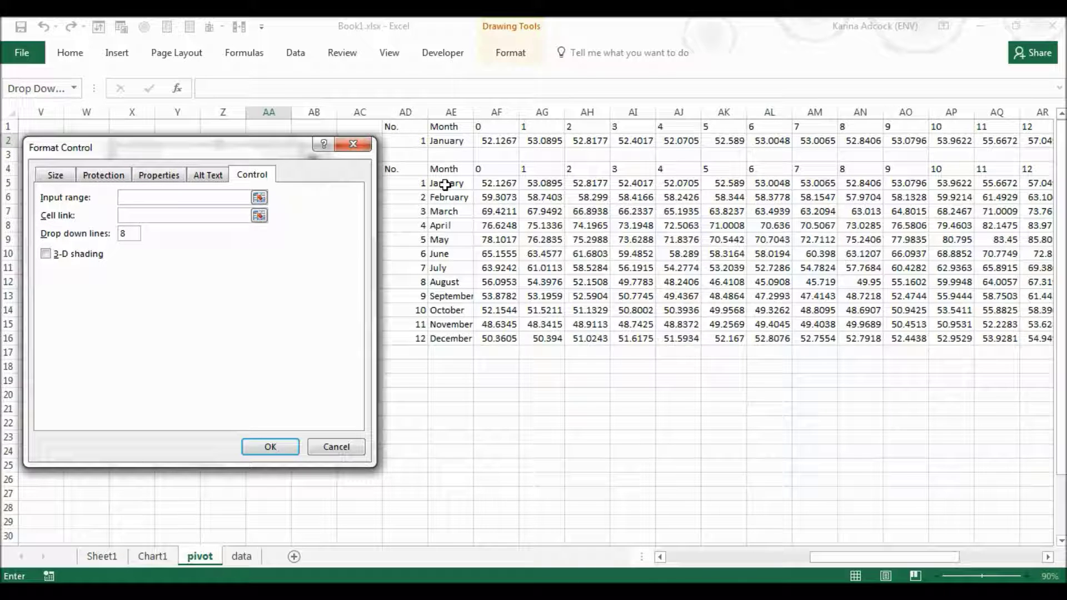
pyautogui.moveTo(445, 185); pyautogui.dragTo(459, 337)
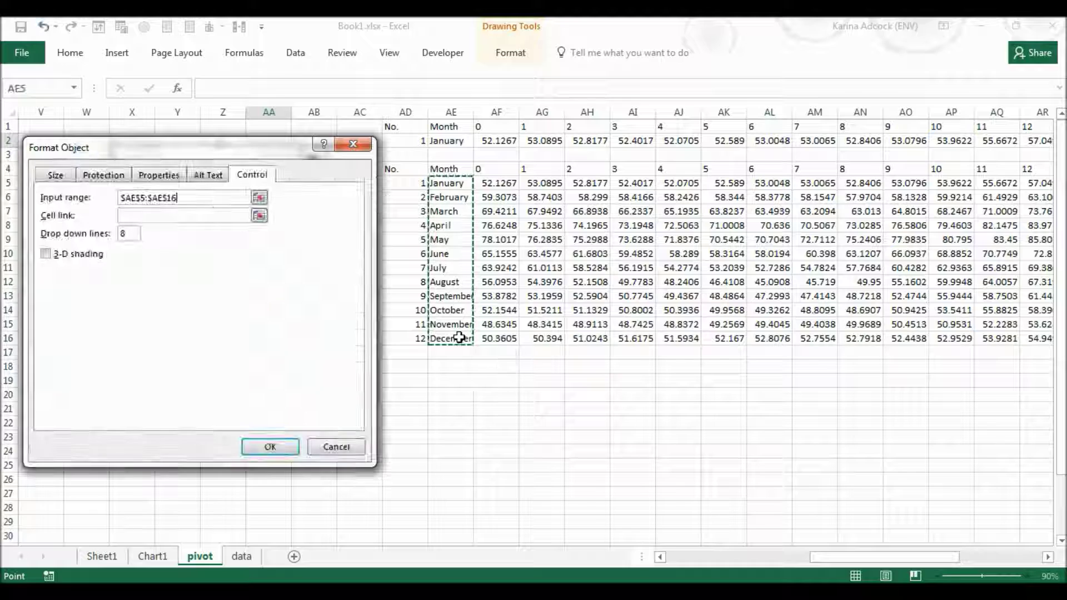
pyautogui.click(184, 216)
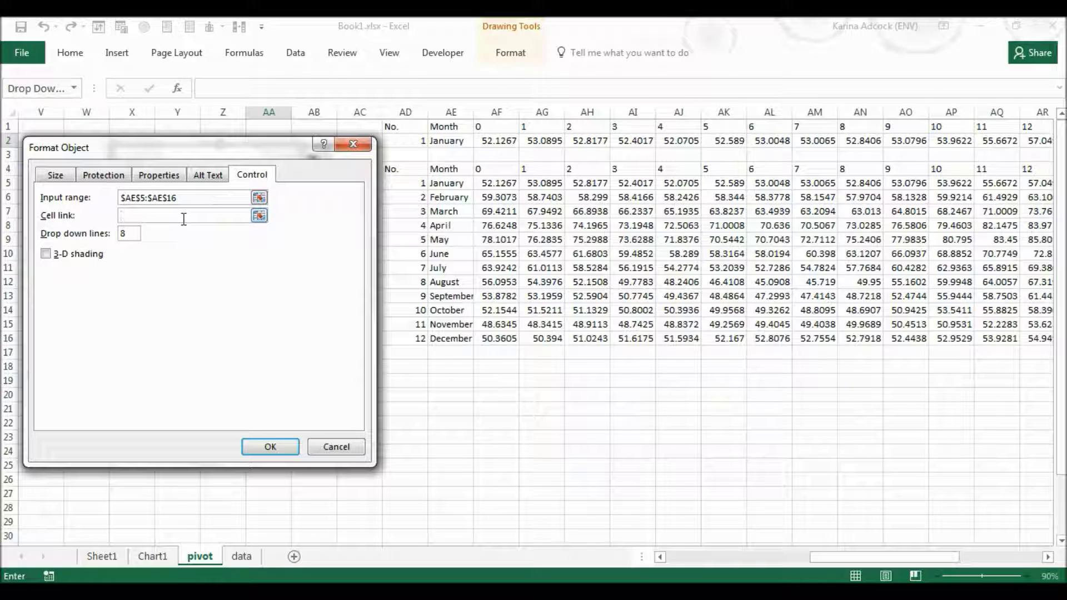
pyautogui.click(184, 219)
pyautogui.click(414, 141)
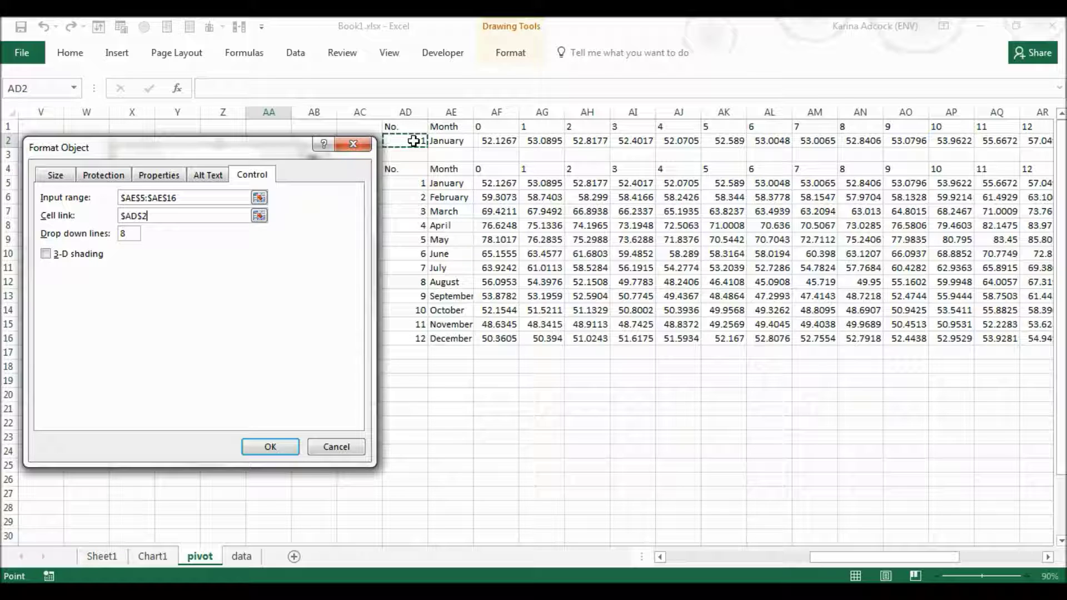
pyautogui.click(139, 234)
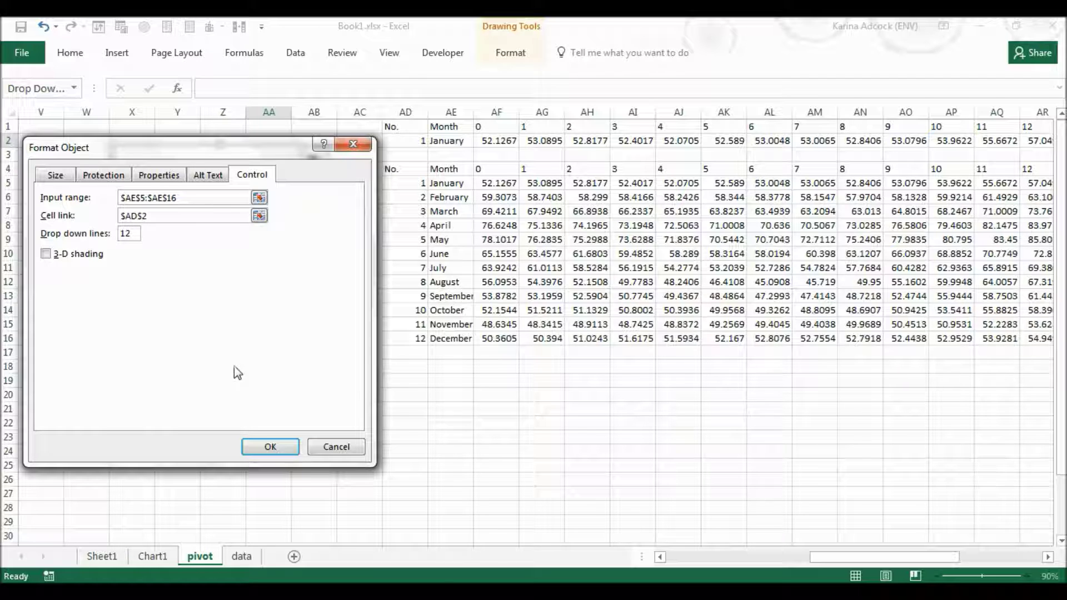
pyautogui.write('12')
pyautogui.click(270, 446)
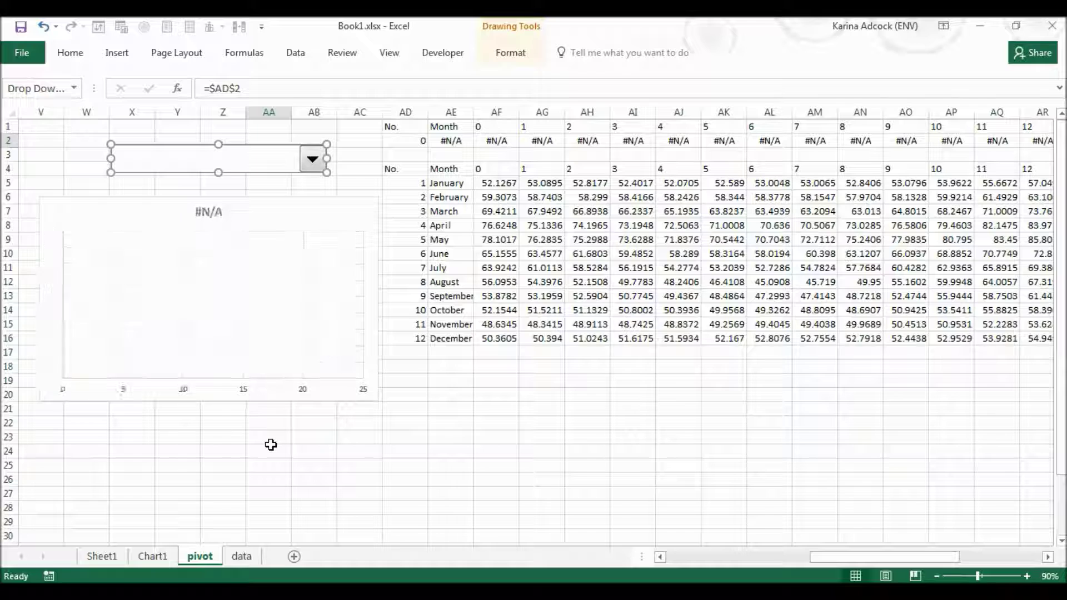
# Step: Pick January in the drop-down, then check AD2, the AE2 lookup and the chart's source range
pyautogui.click(453, 397)
pyautogui.click(313, 162)
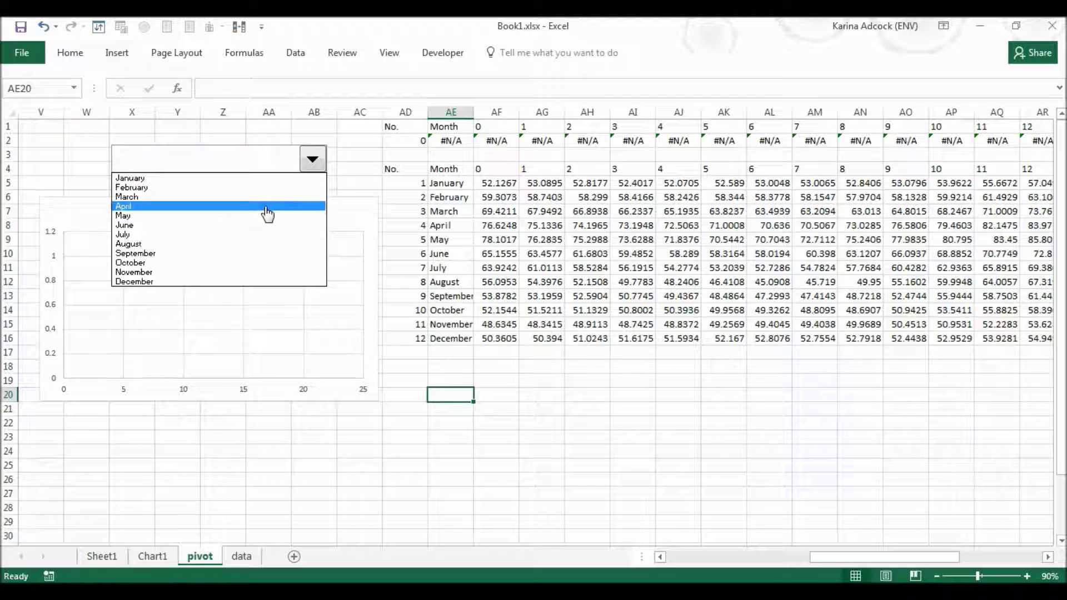
pyautogui.click(266, 179)
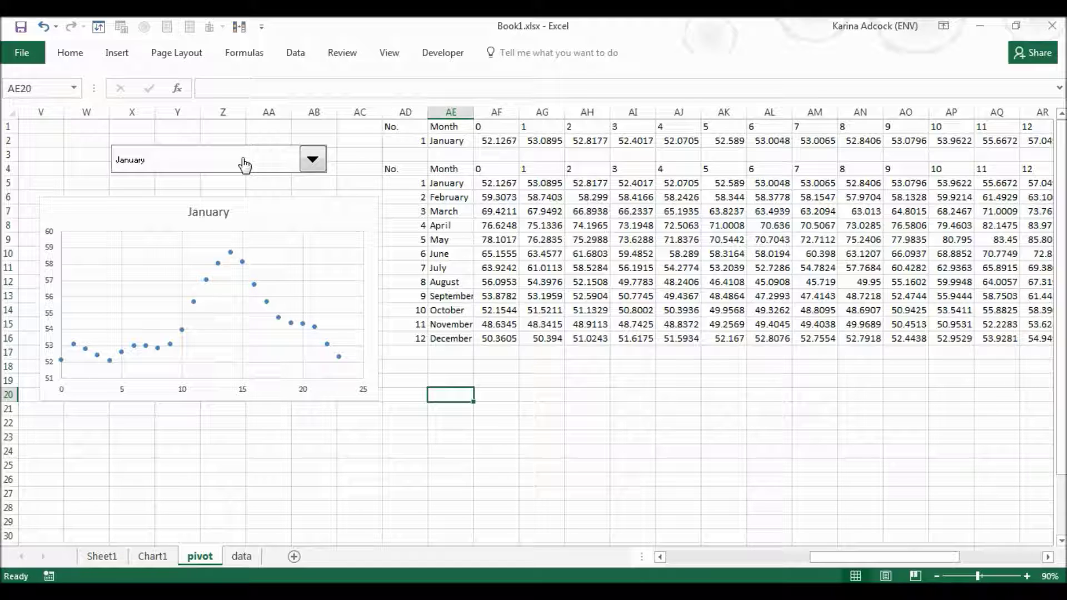
pyautogui.click(403, 140)
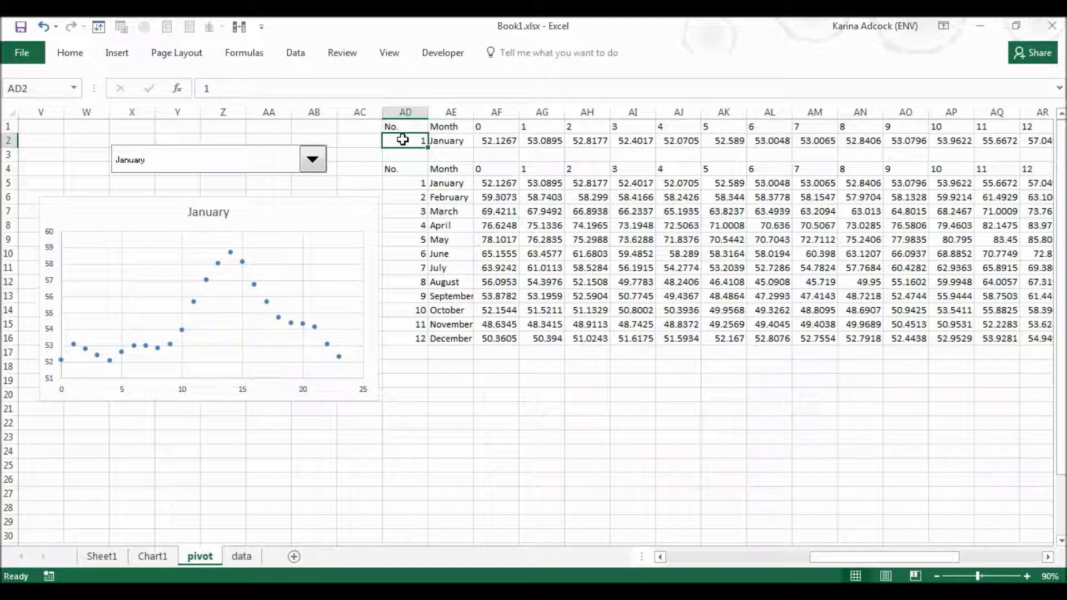
pyautogui.click(453, 143)
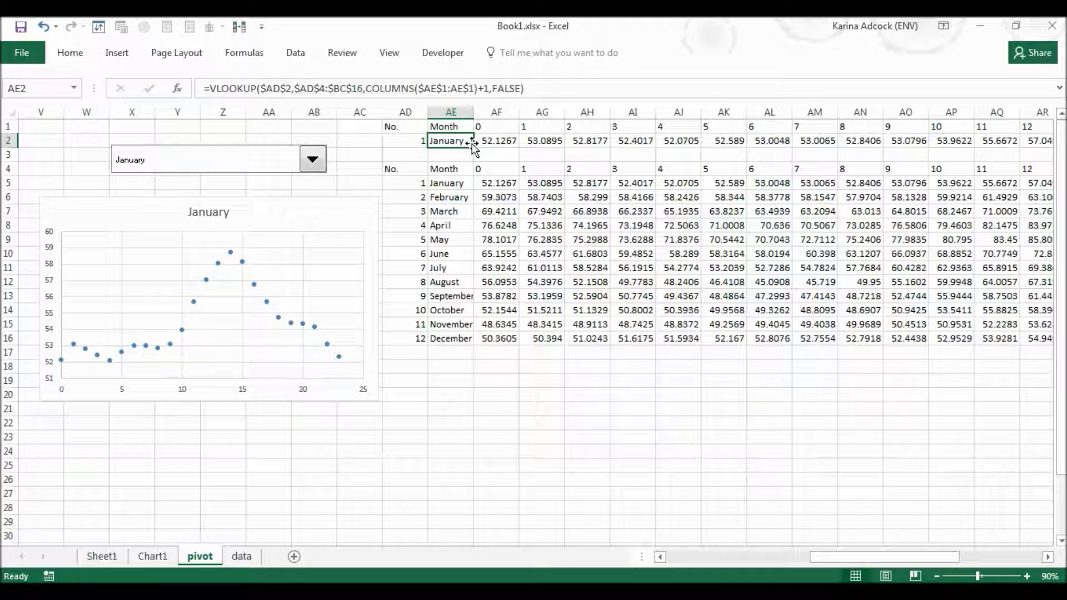
pyautogui.click(302, 214)
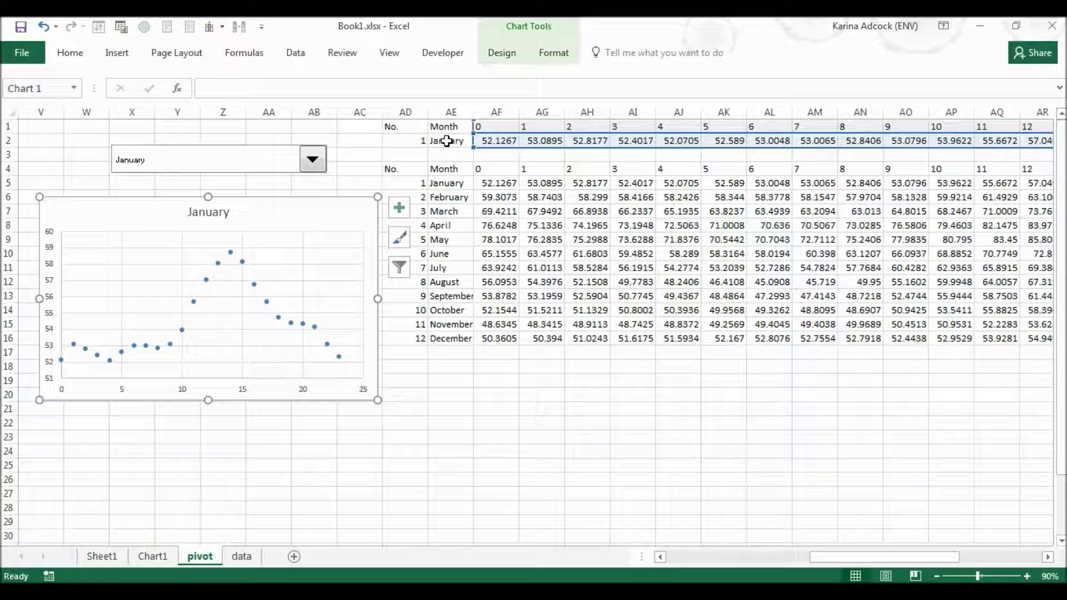
pyautogui.click(350, 169)
# Step: Switch the month drop-down to July so AD2 becomes 7
pyautogui.click(312, 161)
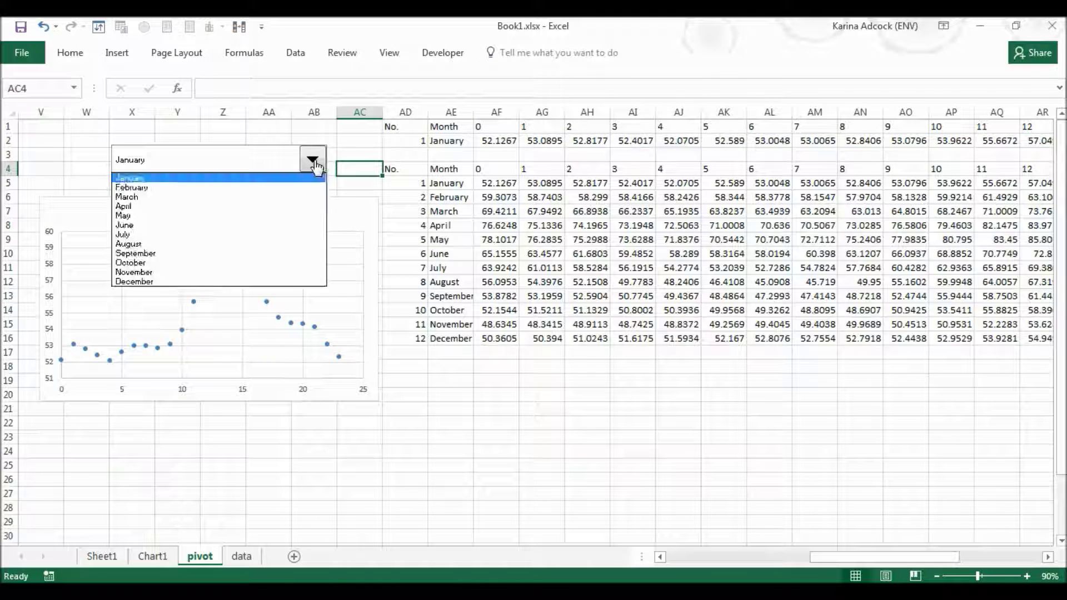
pyautogui.click(271, 240)
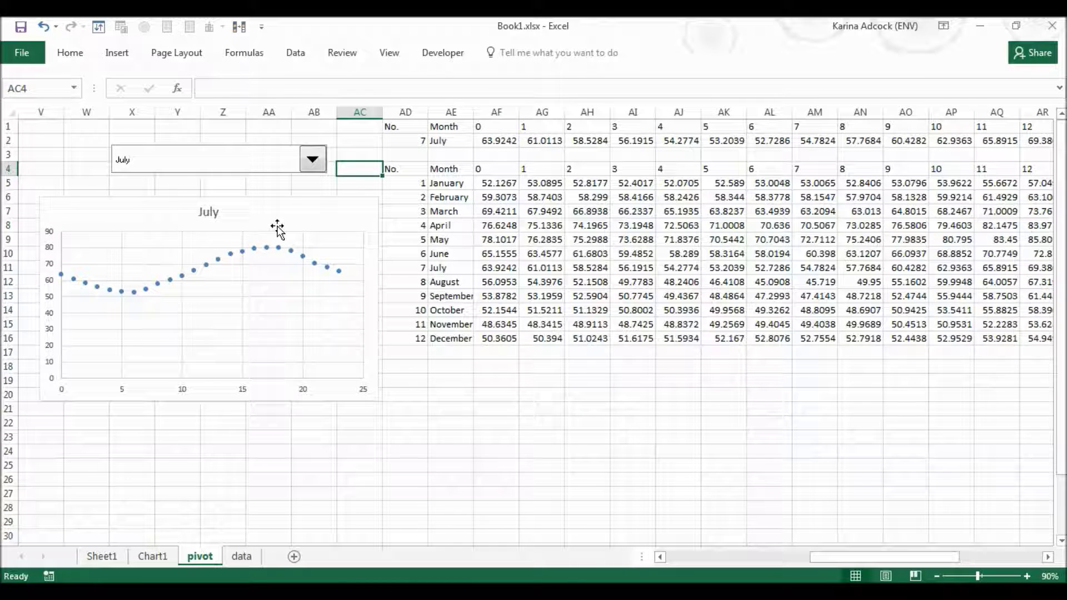
pyautogui.rightClick(285, 158)
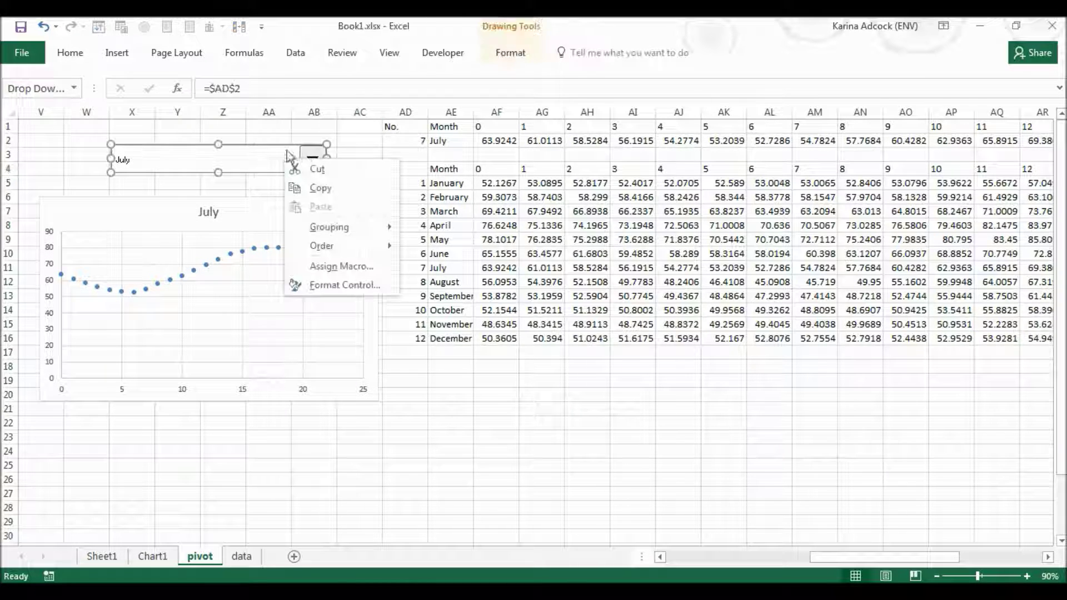
# Step: Shrink the drop-down and fit it into the chart's top-left corner
pyautogui.click(218, 145)
pyautogui.moveTo(218, 146)
pyautogui.mouseDown()
pyautogui.moveTo(214, 165)
pyautogui.moveTo(218, 153)
pyautogui.mouseUp()
pyautogui.moveTo(327, 163); pyautogui.dragTo(132, 200)
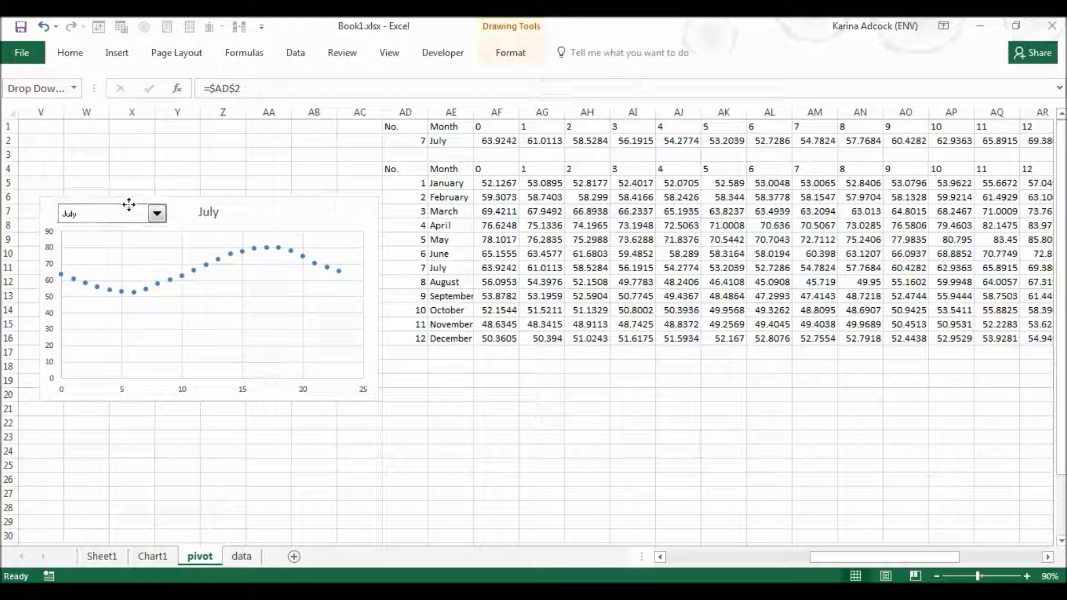
# Step: Begin lowering the horizontal axis maximum bound from 25 to 24
pyautogui.click(244, 388)
pyautogui.doubleClick(243, 387)
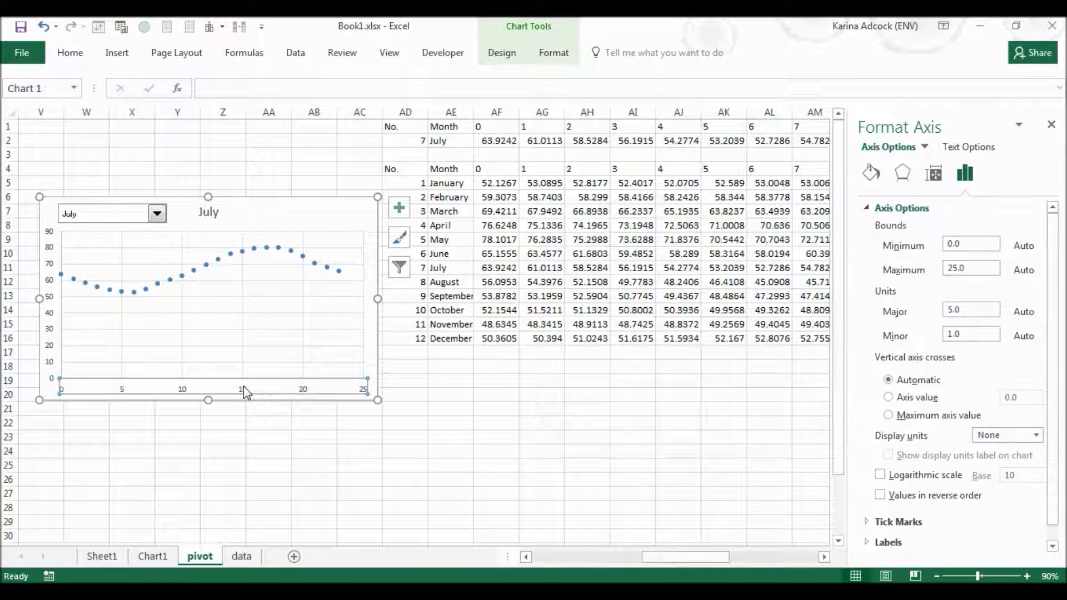
pyautogui.click(955, 269)
pyautogui.press('BackSpace')
pyautogui.press('BackSpace')
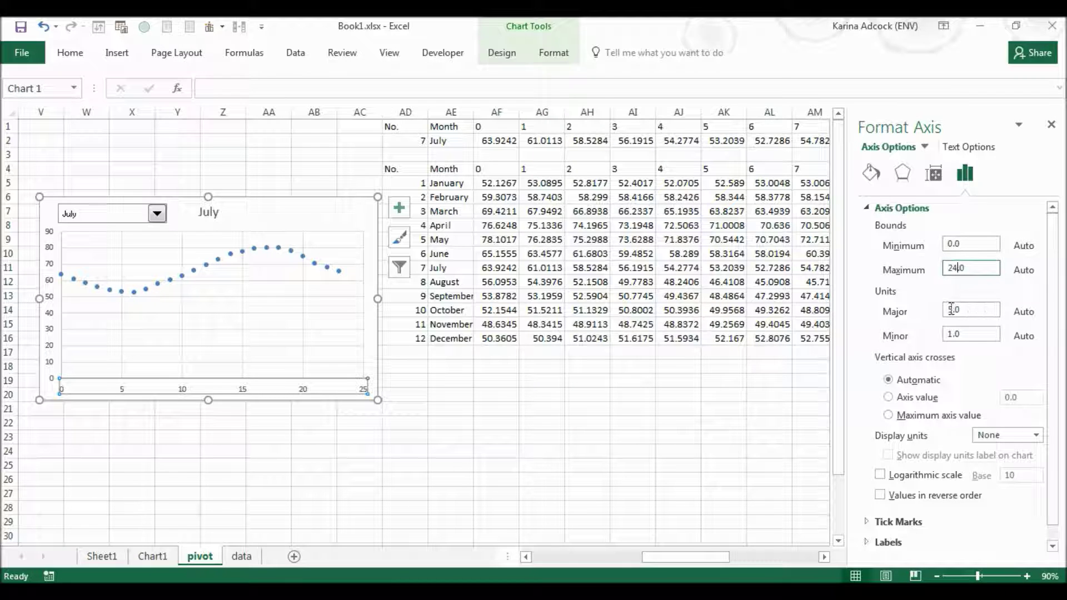